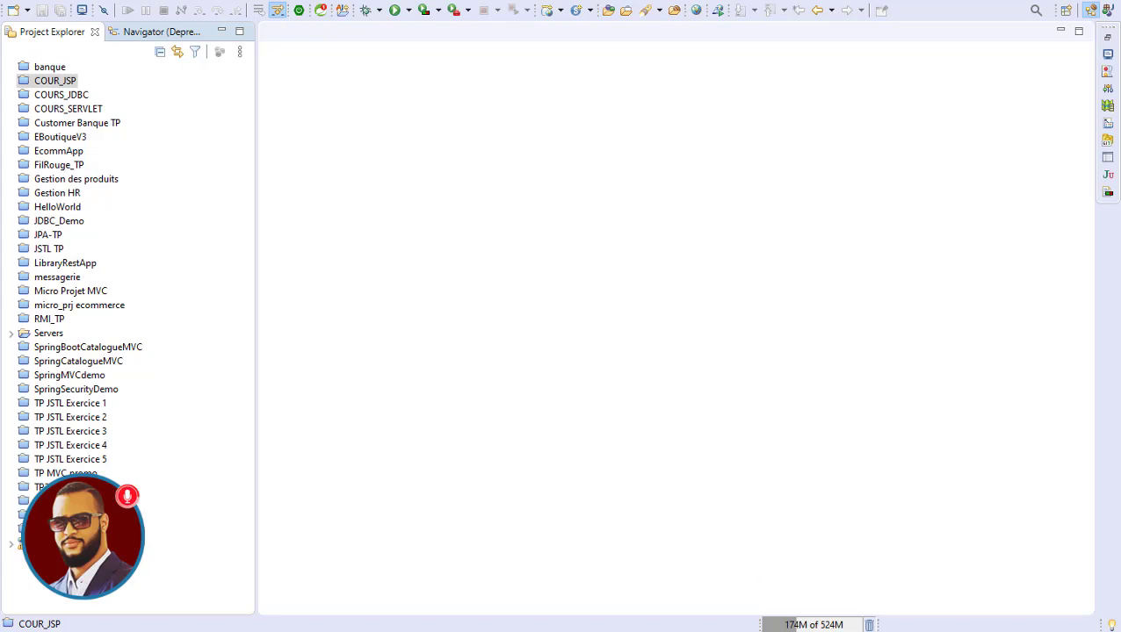
# Start the MySQL module in the XAMPP Control Panel and open the Connection_instance connection in MySQL Workbench
pyautogui.click(629, 364)
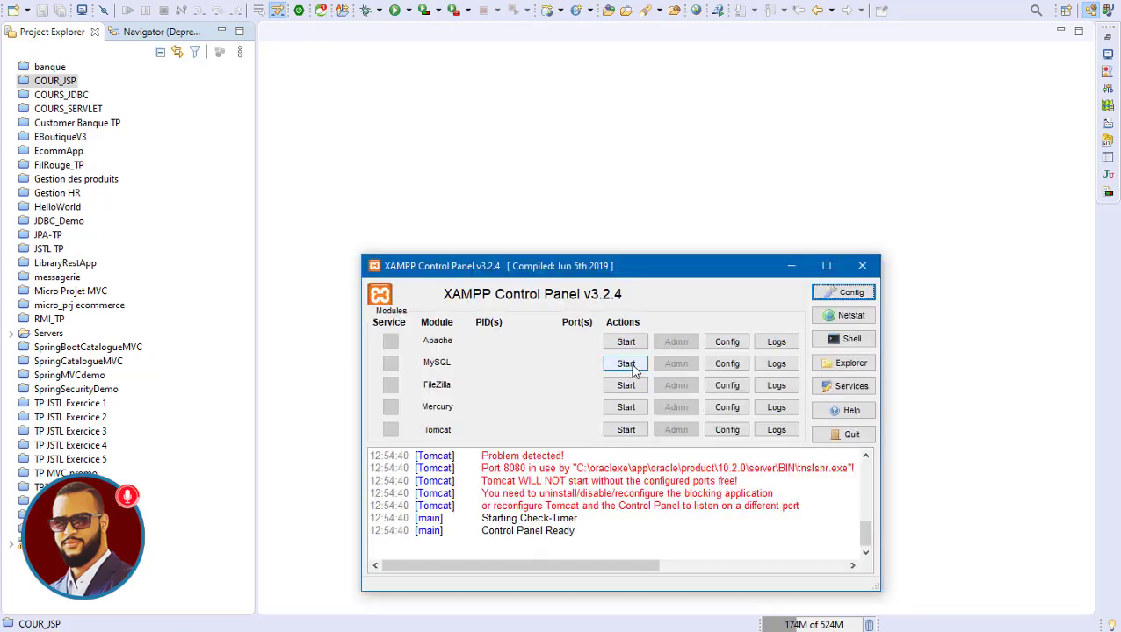
pyautogui.click(792, 264)
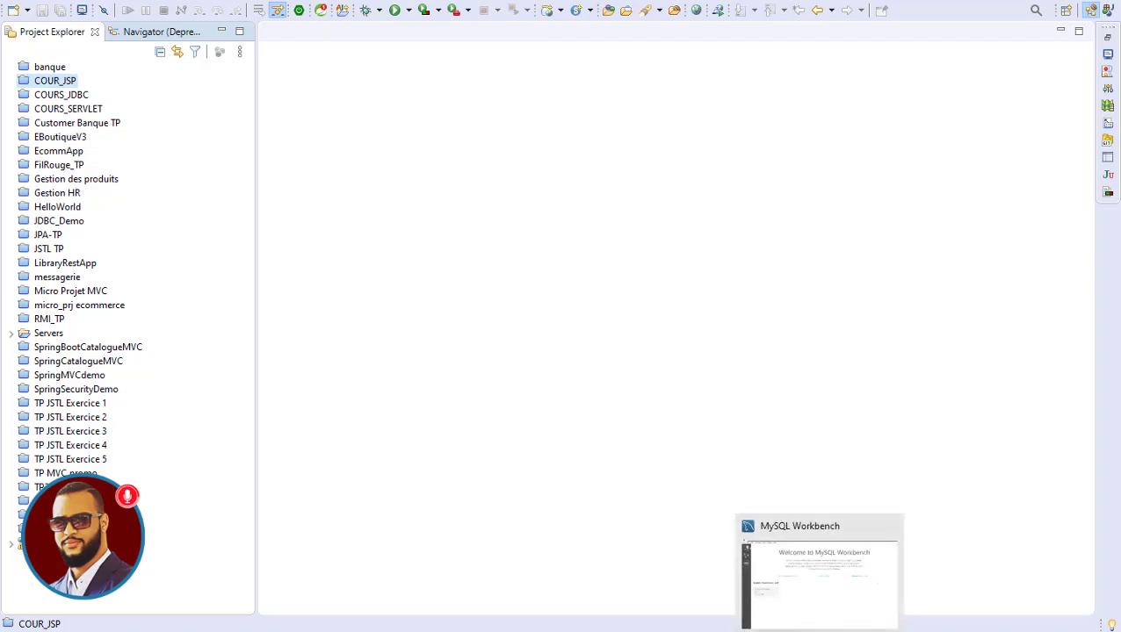
pyautogui.click(816, 631)
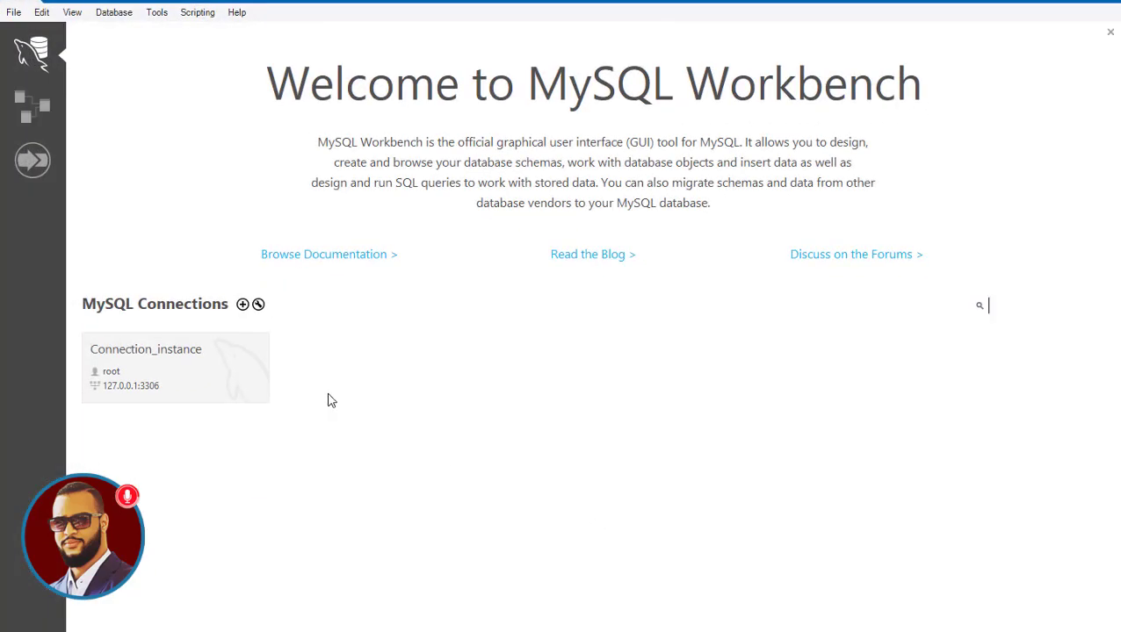
pyautogui.click(150, 376)
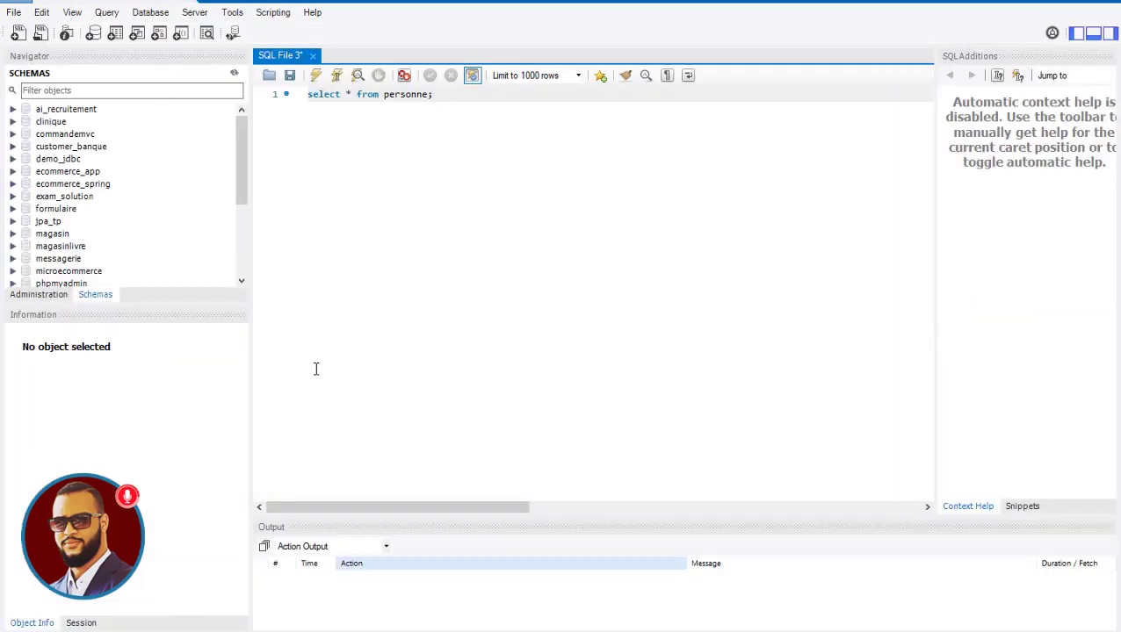
# Create a new schema named messagerie_db with the default charset and collation, and apply it to the server
pyautogui.click(93, 37)
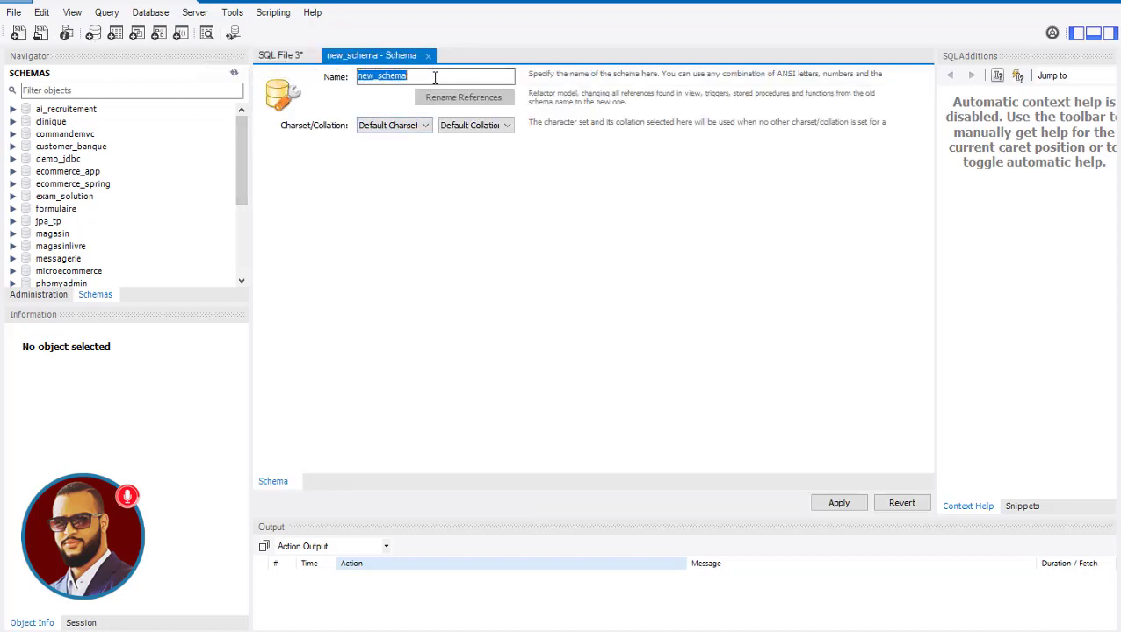
pyautogui.write('messa')
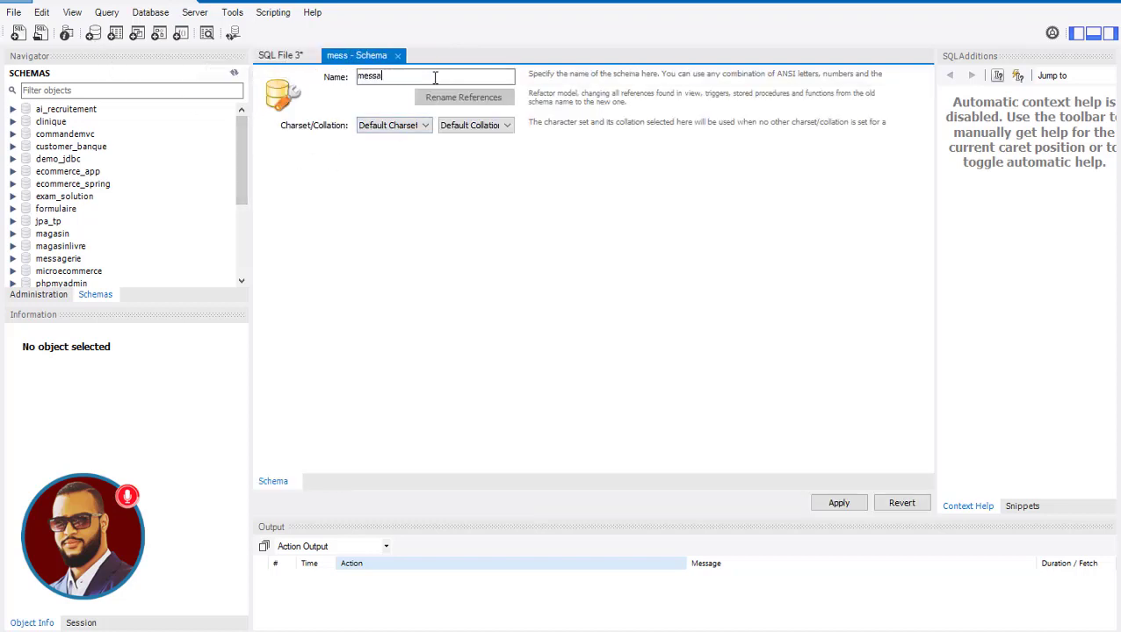
pyautogui.write('ger')
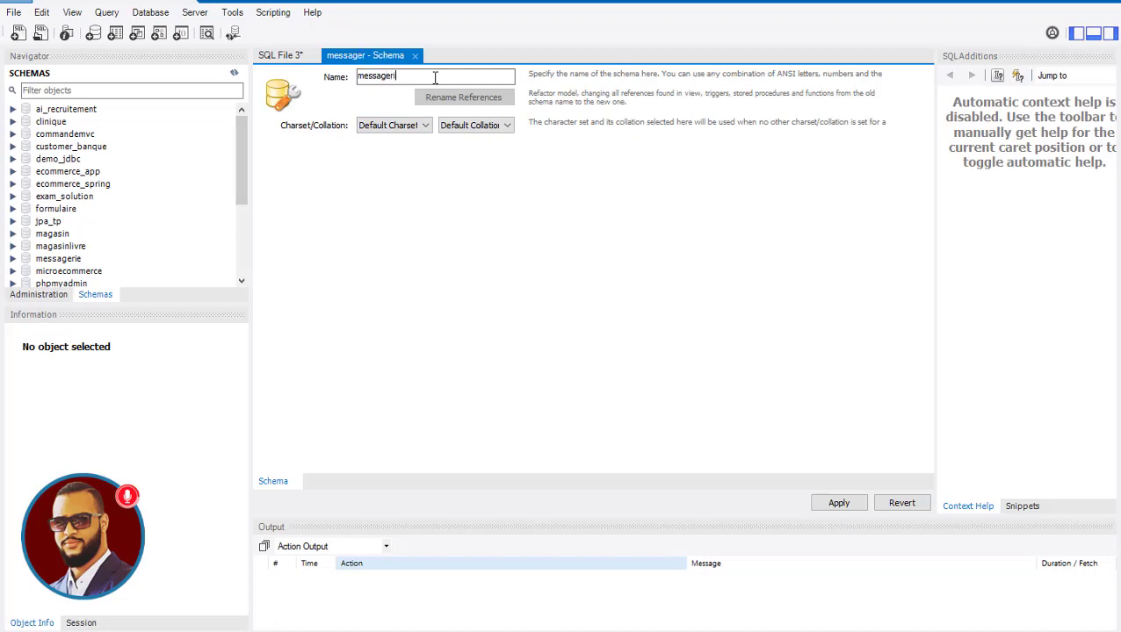
pyautogui.write('ie_db')
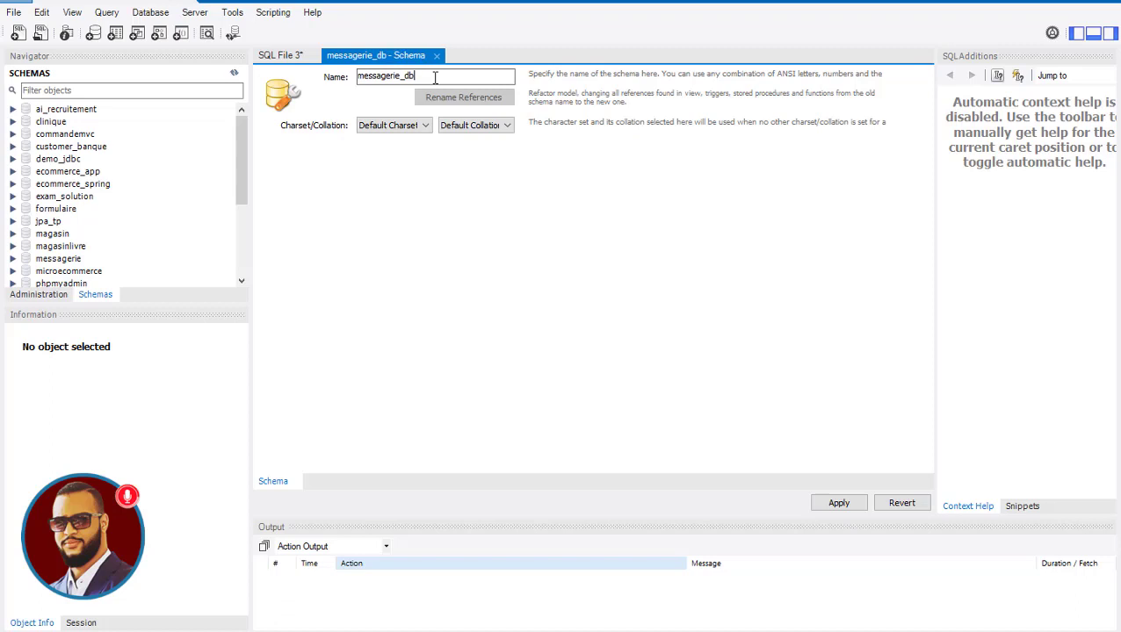
pyautogui.click(839, 503)
pyautogui.click(768, 513)
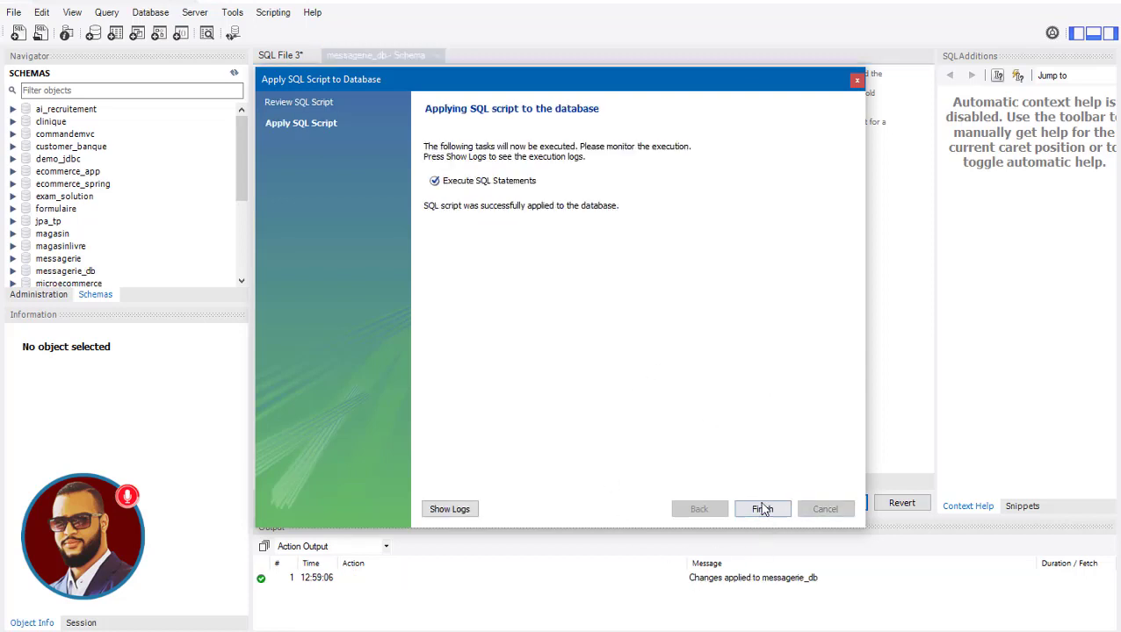
pyautogui.click(762, 510)
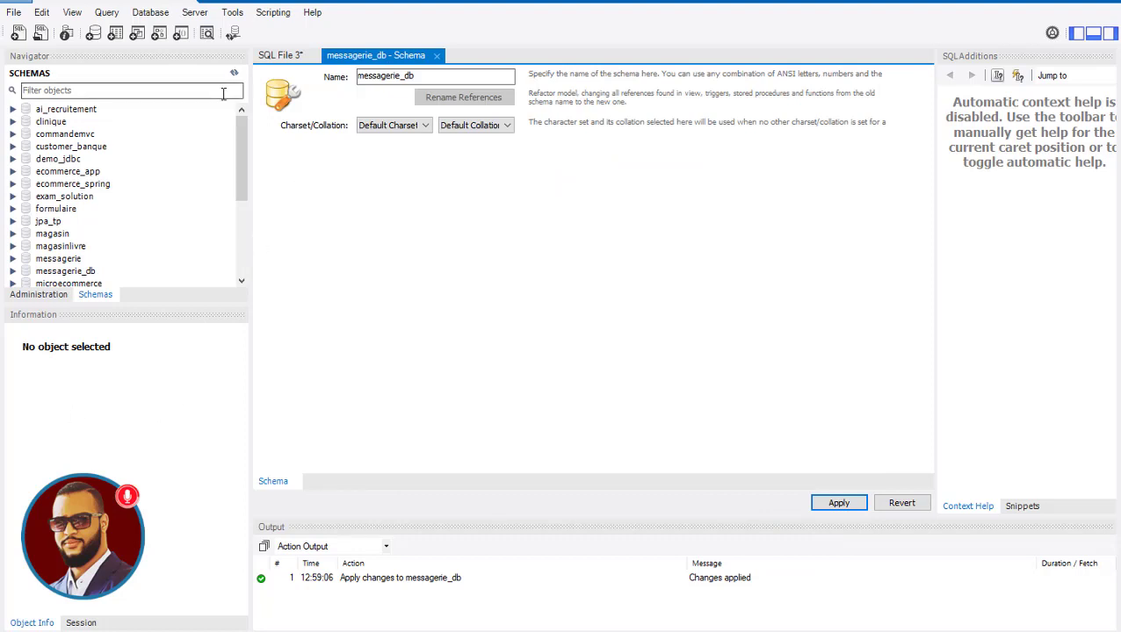
# Make messagerie_db the default schema for this connection
pyautogui.scroll(-1, 245, 129)
pyautogui.click(83, 246)
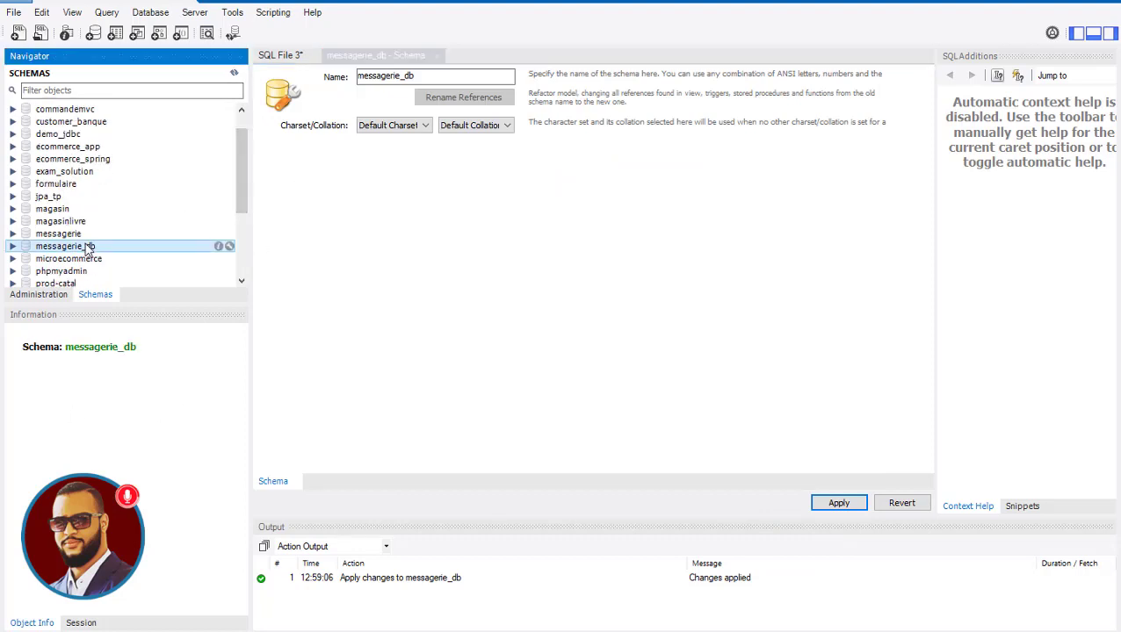
pyautogui.rightClick(85, 247)
pyautogui.click(140, 269)
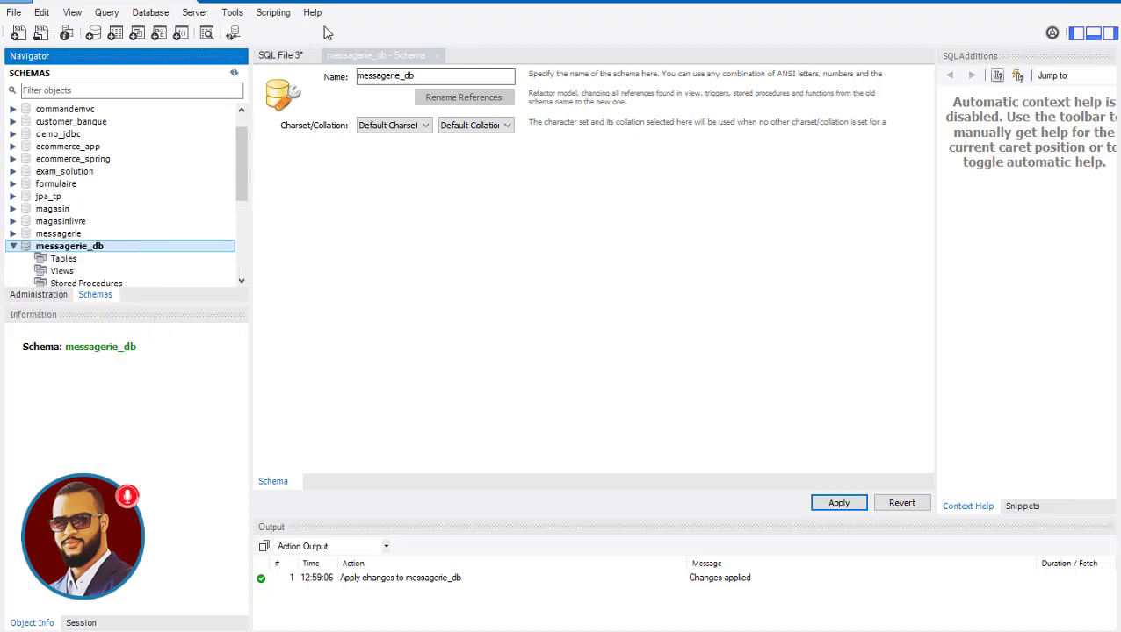
# Close the messagerie_db schema editor and the open SQL query, discarding the query's unsaved text
pyautogui.click(436, 56)
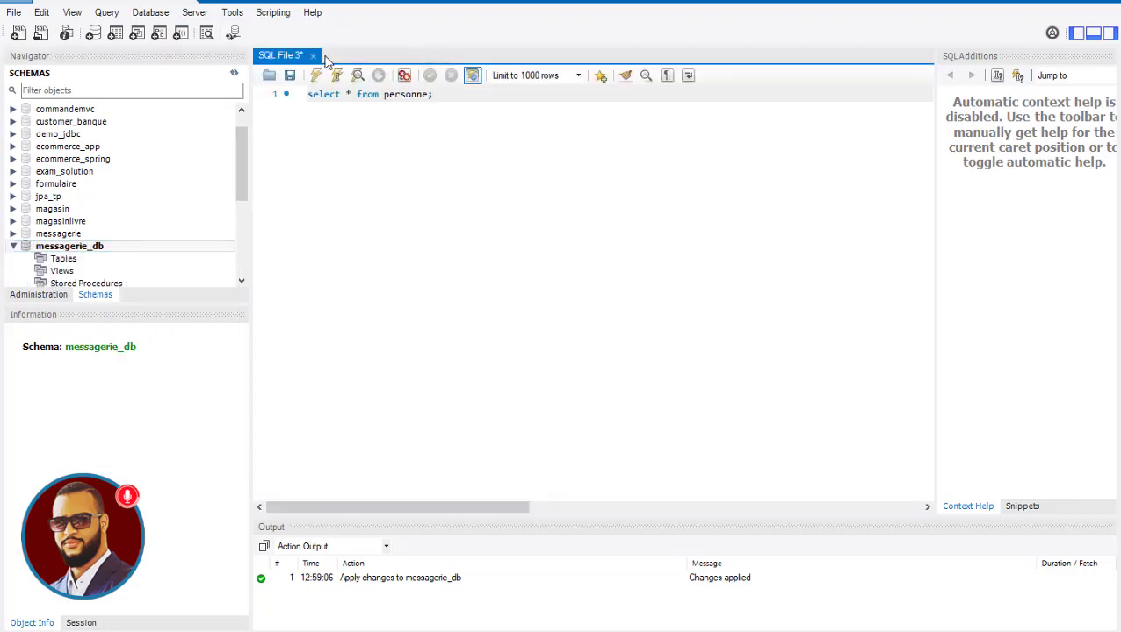
pyautogui.click(314, 56)
pyautogui.click(583, 316)
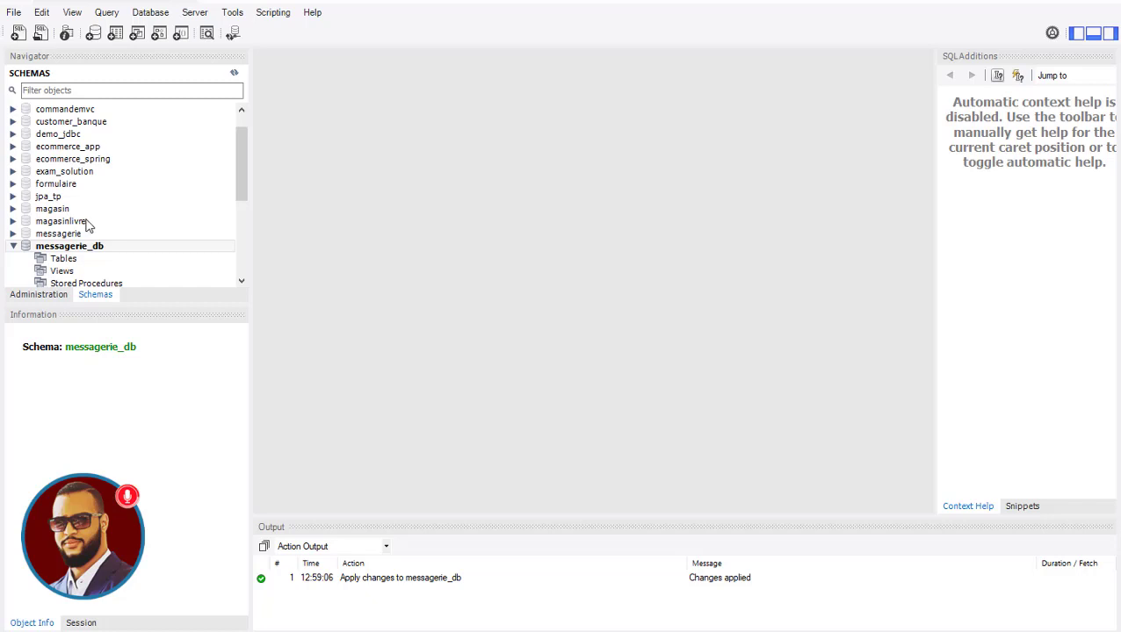
# Start a new table in the messagerie_db schema and name it Personne
pyautogui.click(65, 259)
pyautogui.rightClick(69, 261)
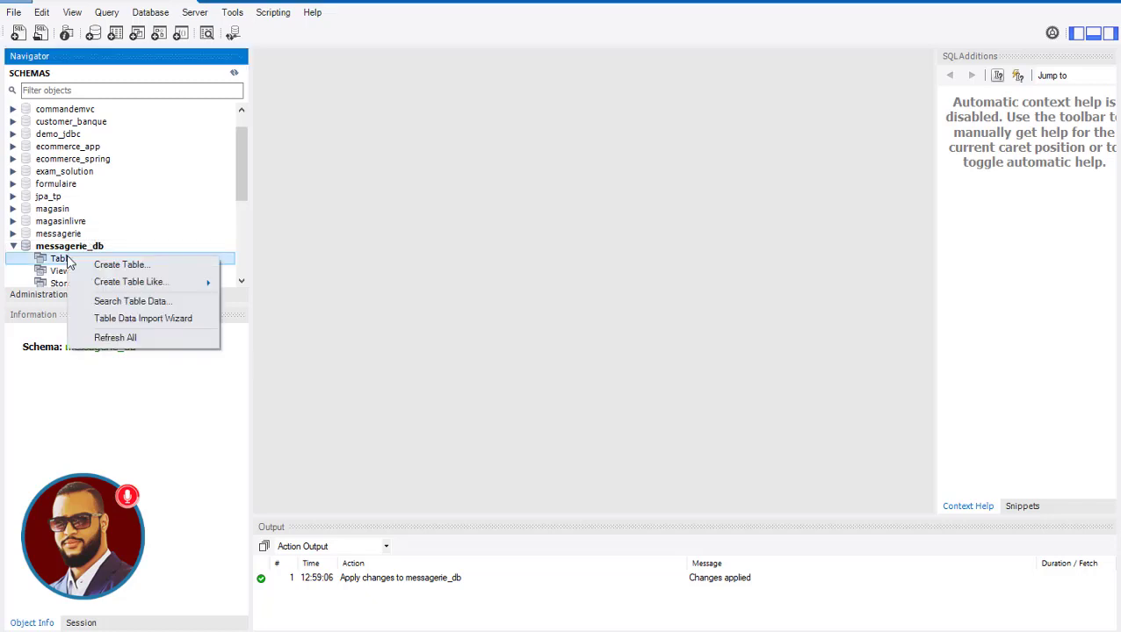
pyautogui.click(239, 229)
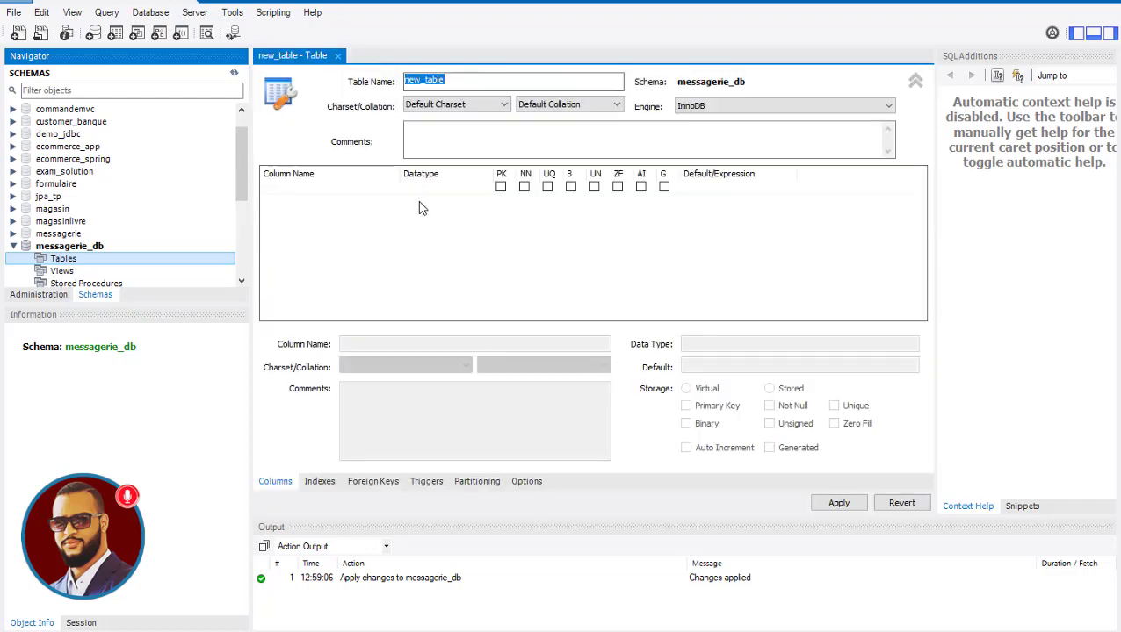
pyautogui.click(462, 89)
pyautogui.doubleClick(461, 89)
pyautogui.write('personne')
pyautogui.click(409, 84)
pyautogui.press('BackSpace')
pyautogui.write('P')
# Add an INT column idPersonne to the Personne table as the not-null, auto-incrementing primary key
pyautogui.click(307, 197)
pyautogui.click(298, 197)
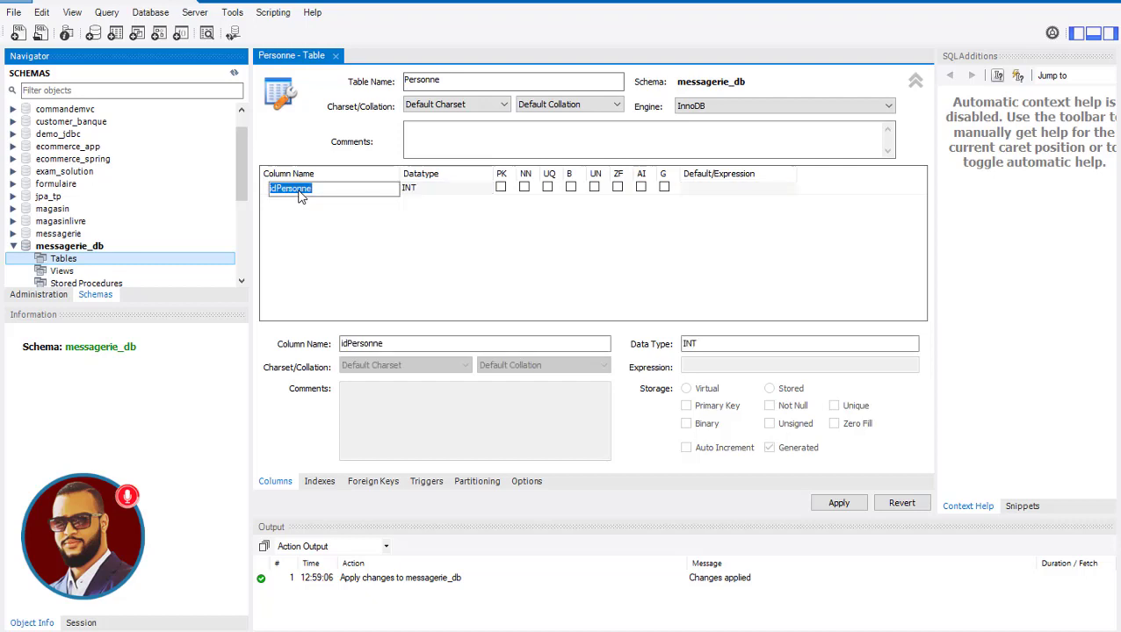
pyautogui.write('idperson')
pyautogui.press('BackSpace')
pyautogui.press('BackSpace')
pyautogui.press('Escape')
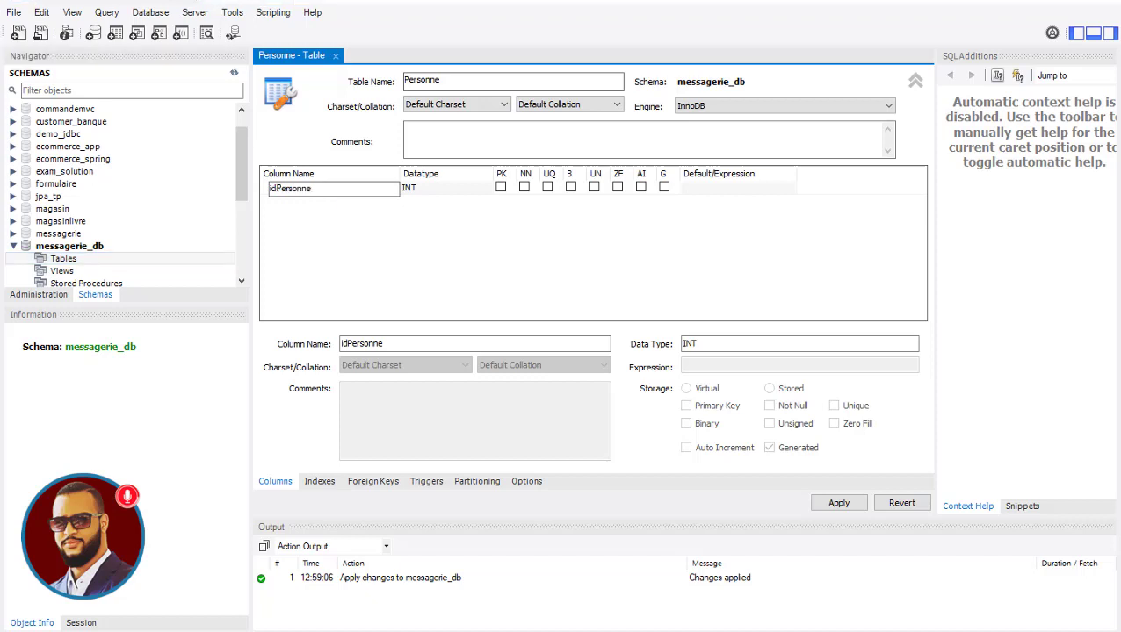
pyautogui.click(500, 187)
pyautogui.click(500, 187)
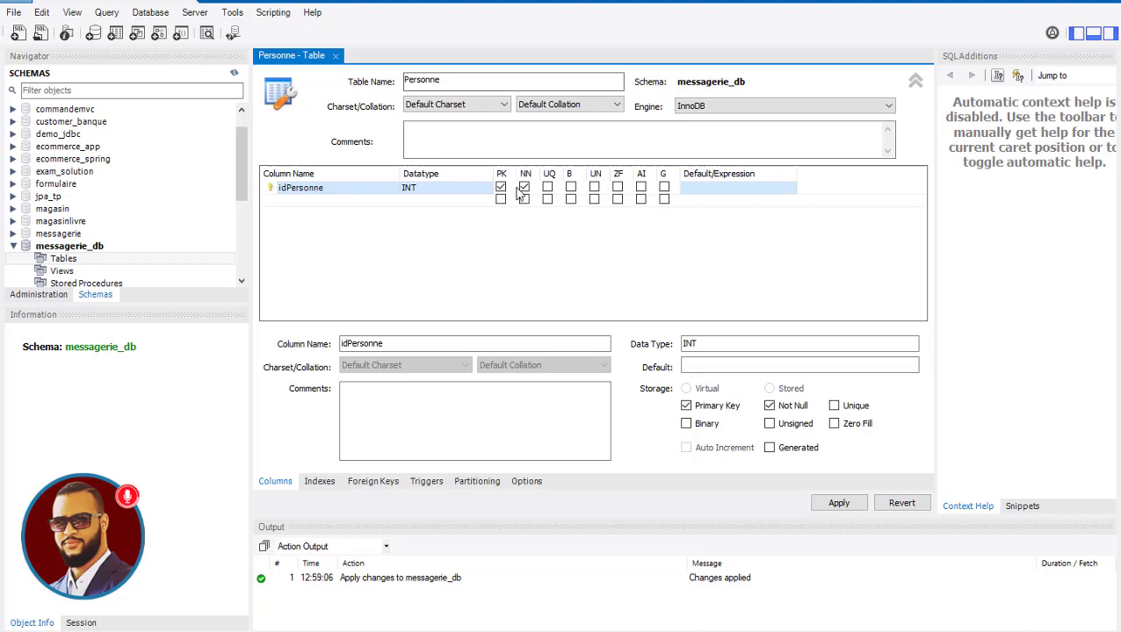
pyautogui.click(640, 187)
# Add the columns nom and prenom to the Personne table, both VARCHAR(45) and not null
pyautogui.click(310, 201)
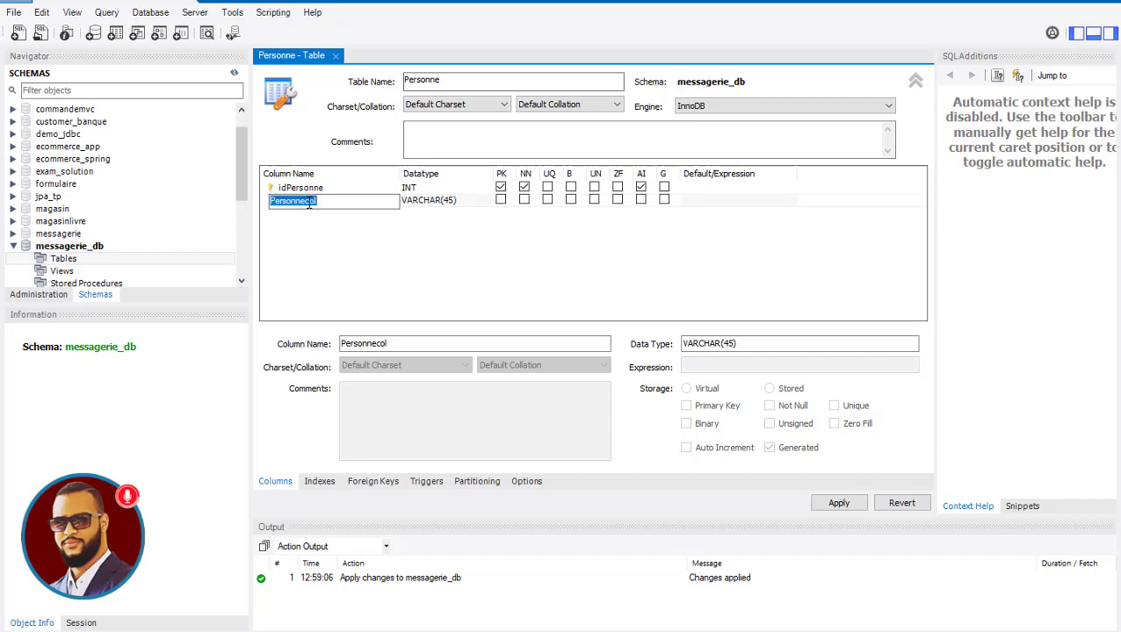
pyautogui.write('nom')
pyautogui.click(524, 199)
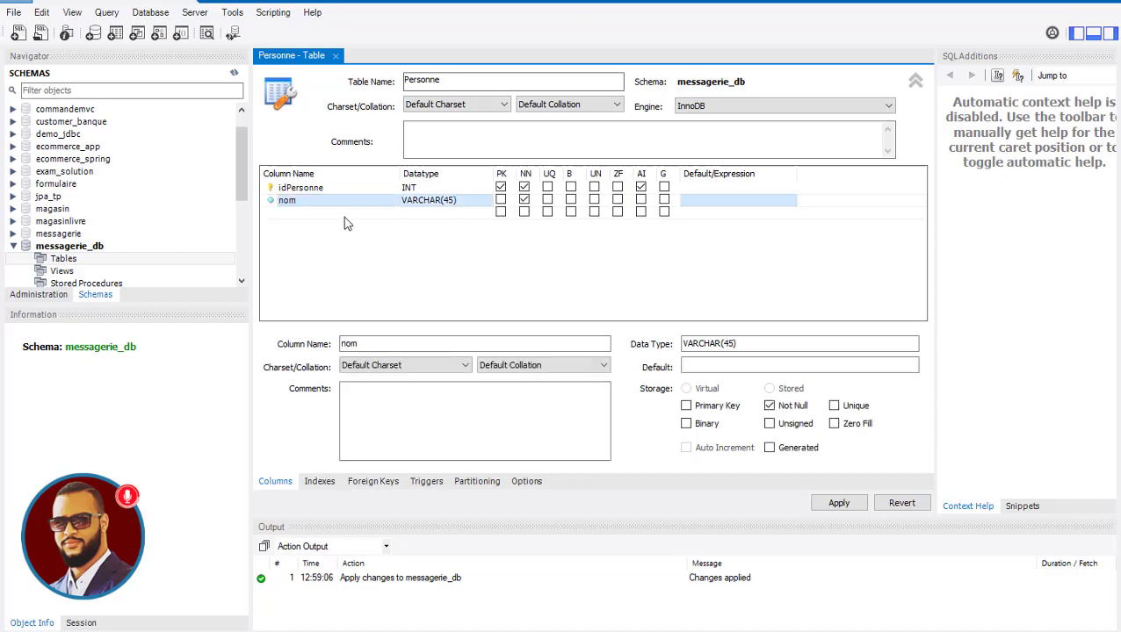
pyautogui.doubleClick(313, 216)
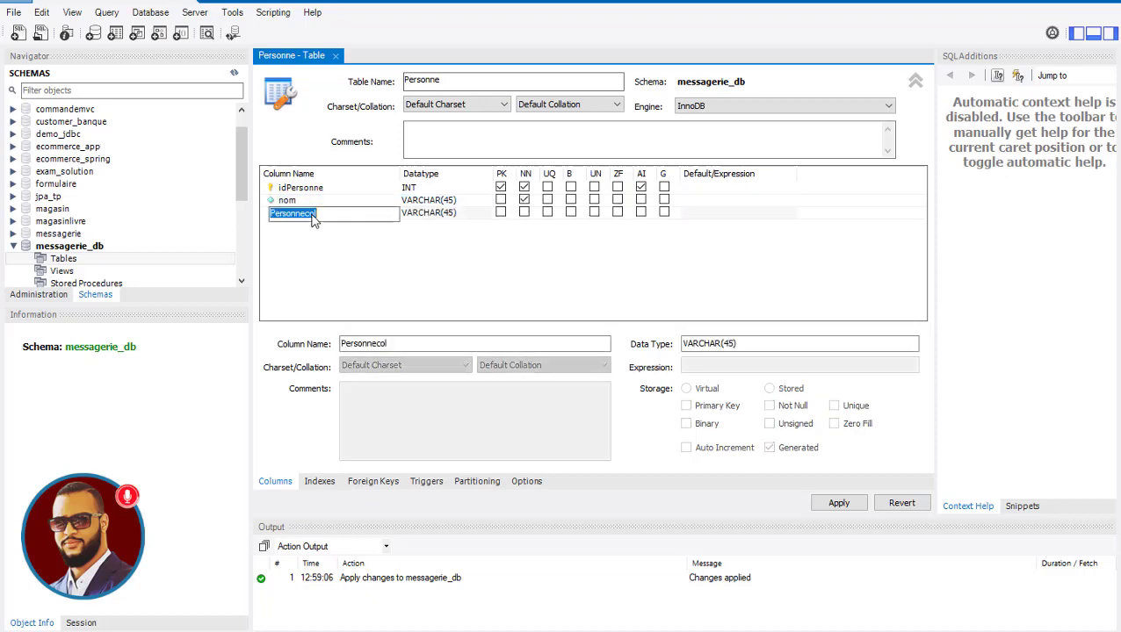
pyautogui.write('prenom')
pyautogui.click(525, 214)
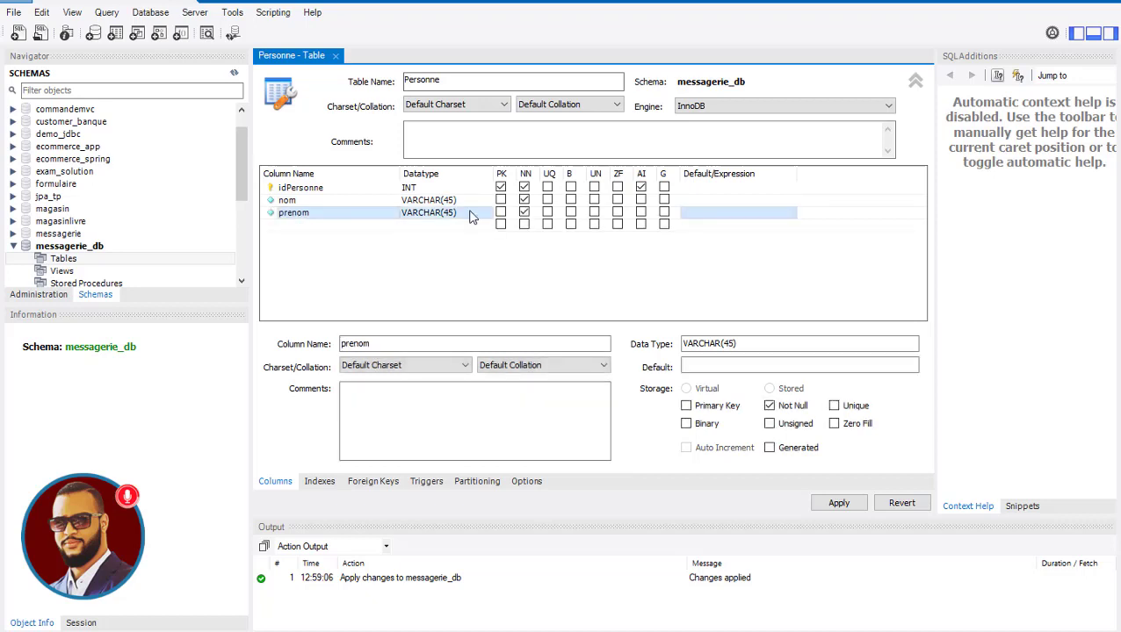
# Add a VARCHAR(45) column motDePasse to the Personne table and make it not null
pyautogui.click(319, 234)
pyautogui.click(319, 234)
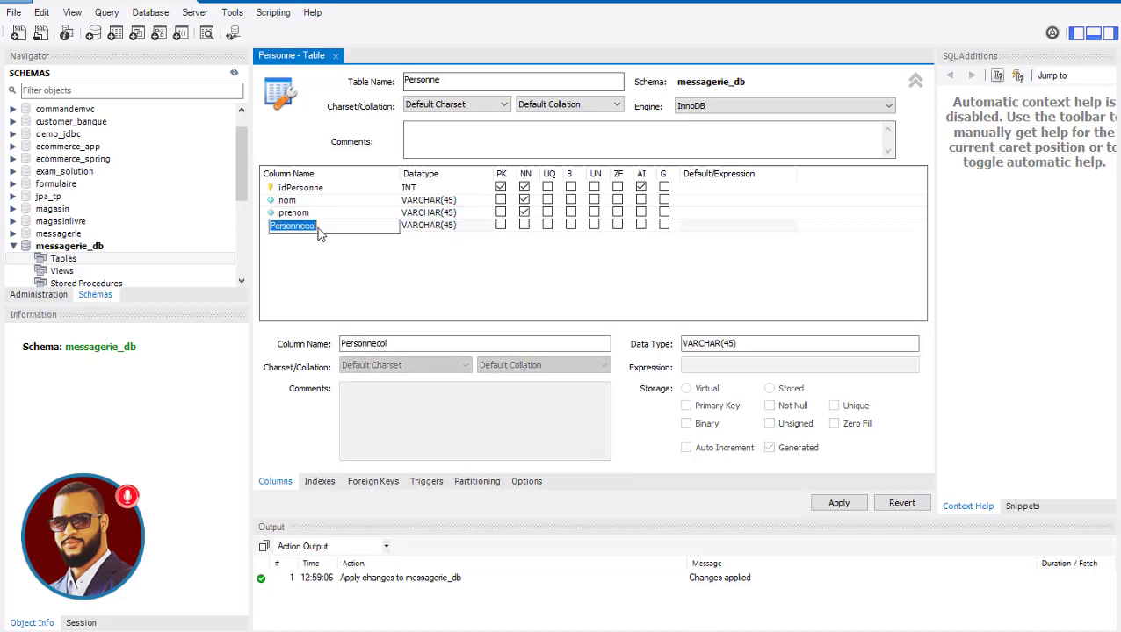
pyautogui.write('motDePasse')
pyautogui.click(523, 225)
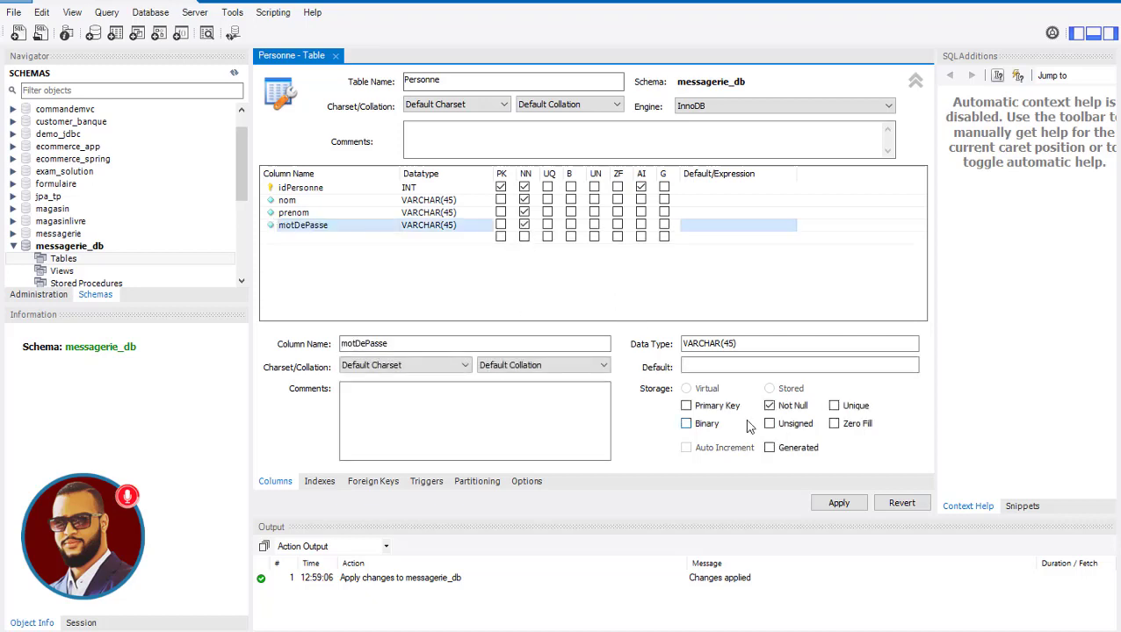
# Apply the Personne table definition to the messagerie_db database and close the table editor
pyautogui.click(842, 504)
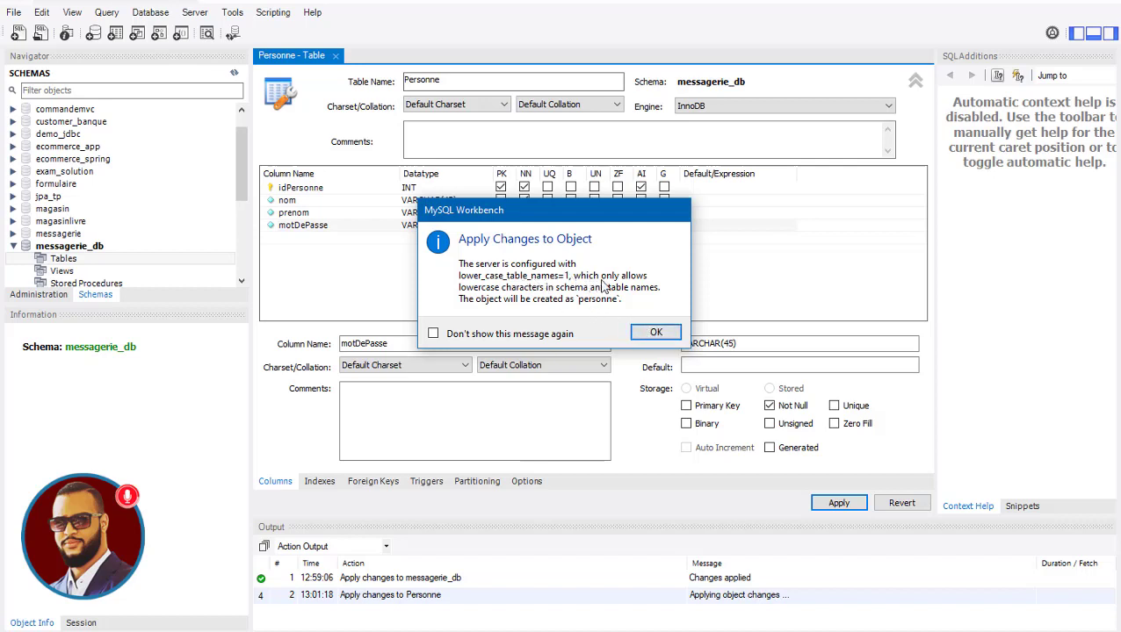
pyautogui.click(657, 333)
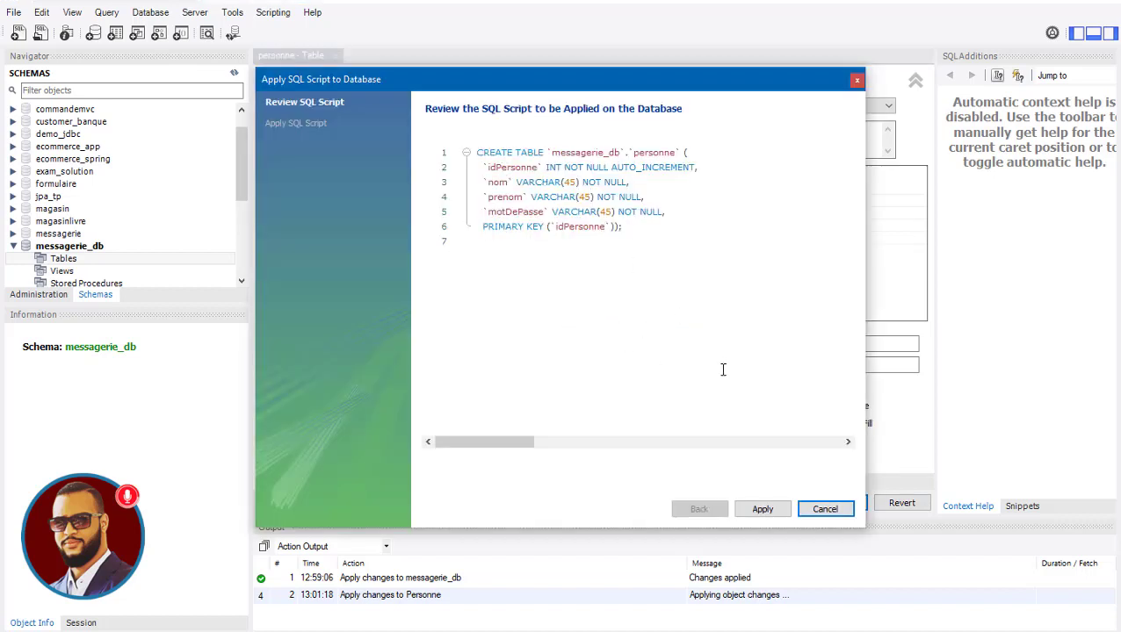
pyautogui.click(777, 513)
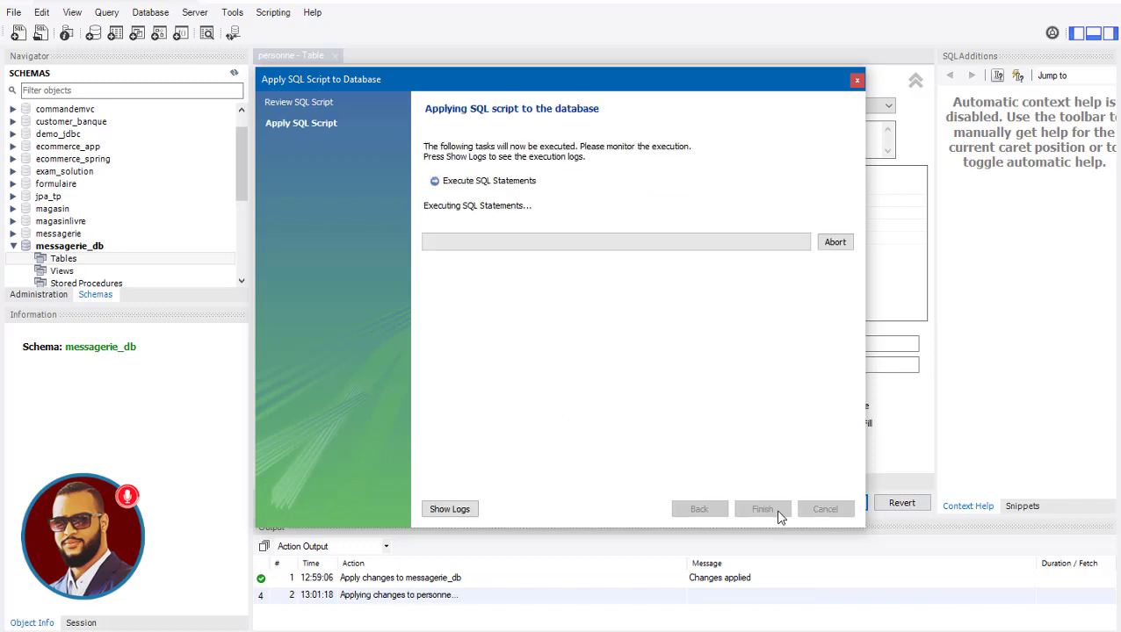
pyautogui.click(763, 510)
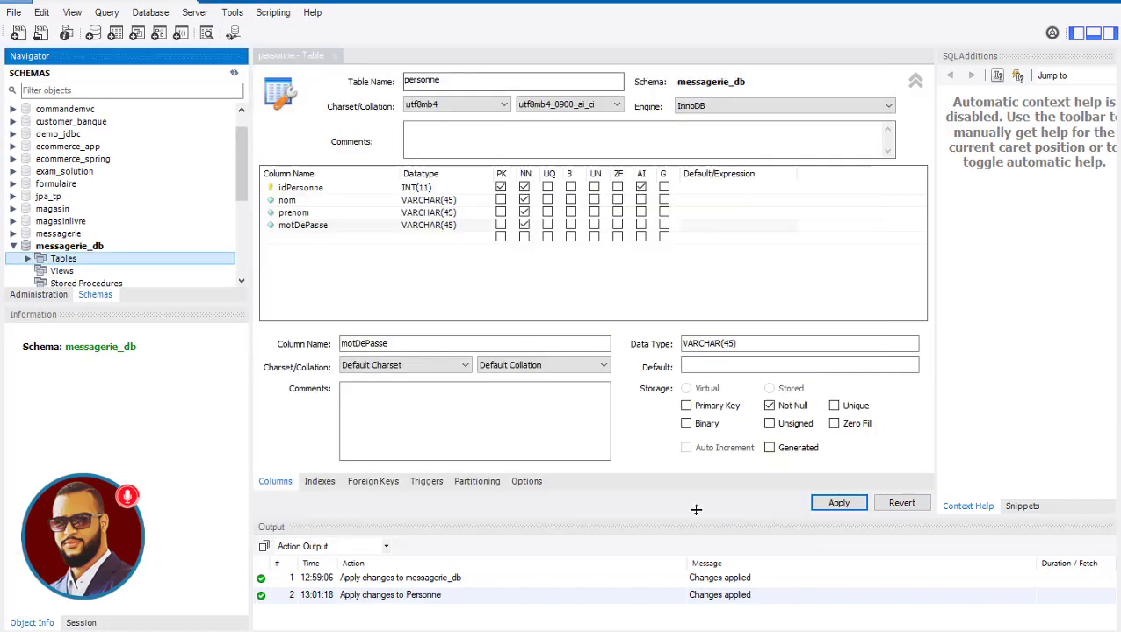
pyautogui.click(337, 56)
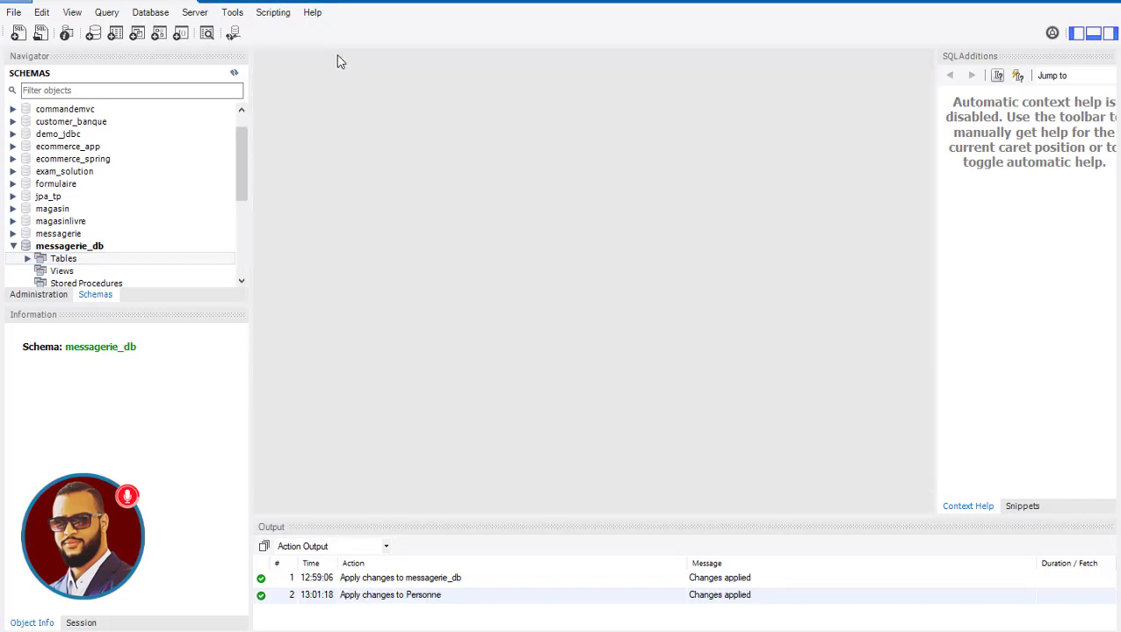
# Run the query "select * from Personne;" in a new SQL file to inspect the table
pyautogui.click(17, 33)
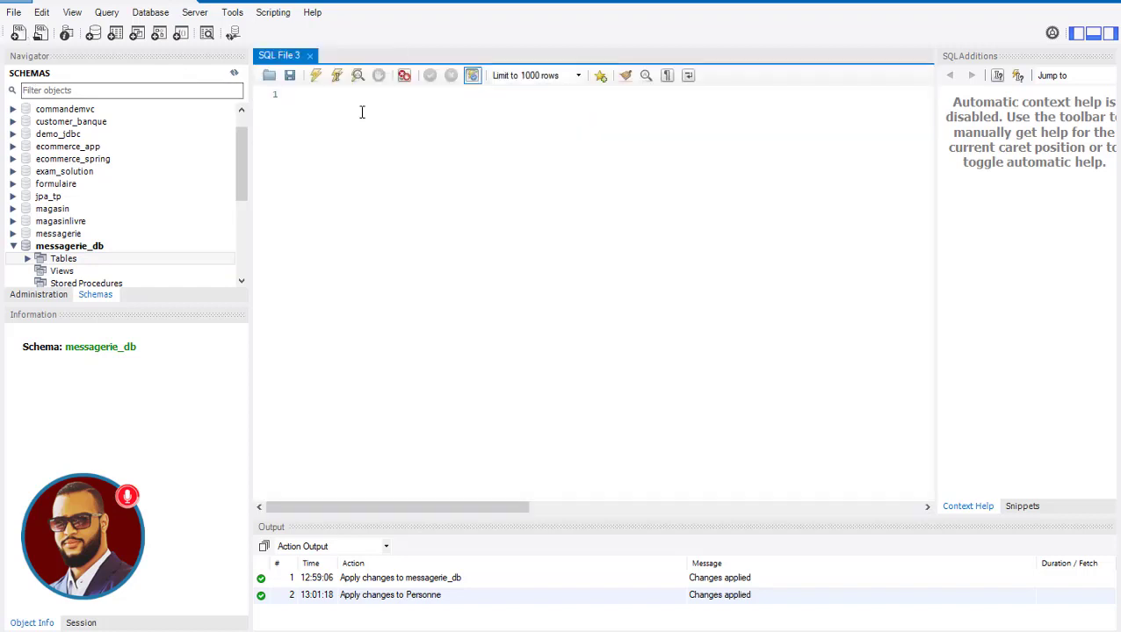
pyautogui.write('select')
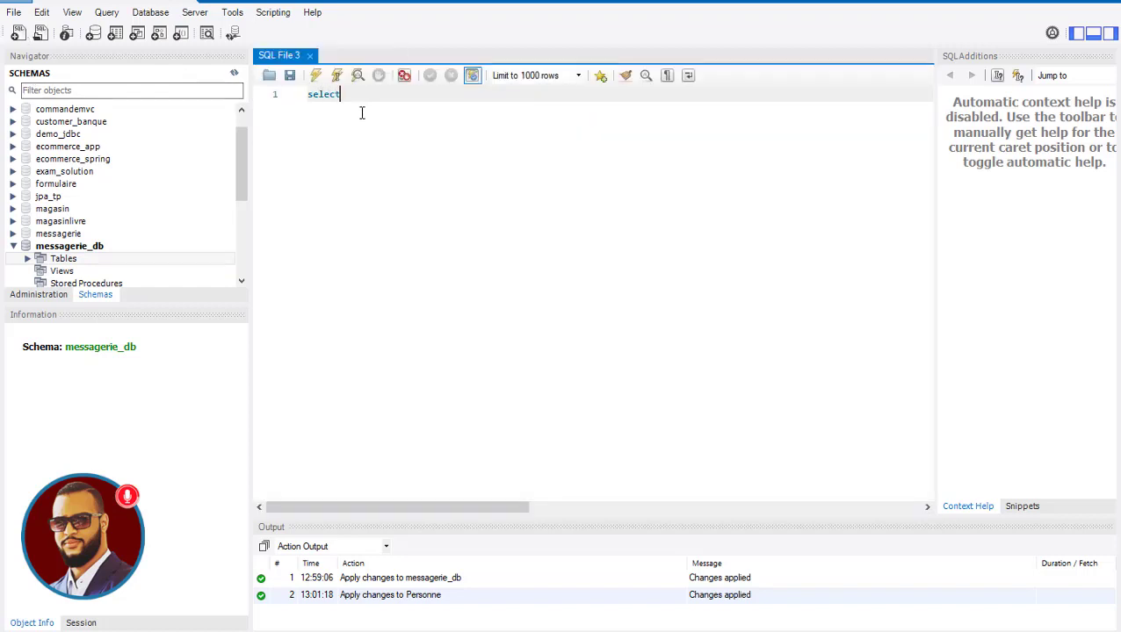
pyautogui.write(' * from Personne;')
pyautogui.click(315, 76)
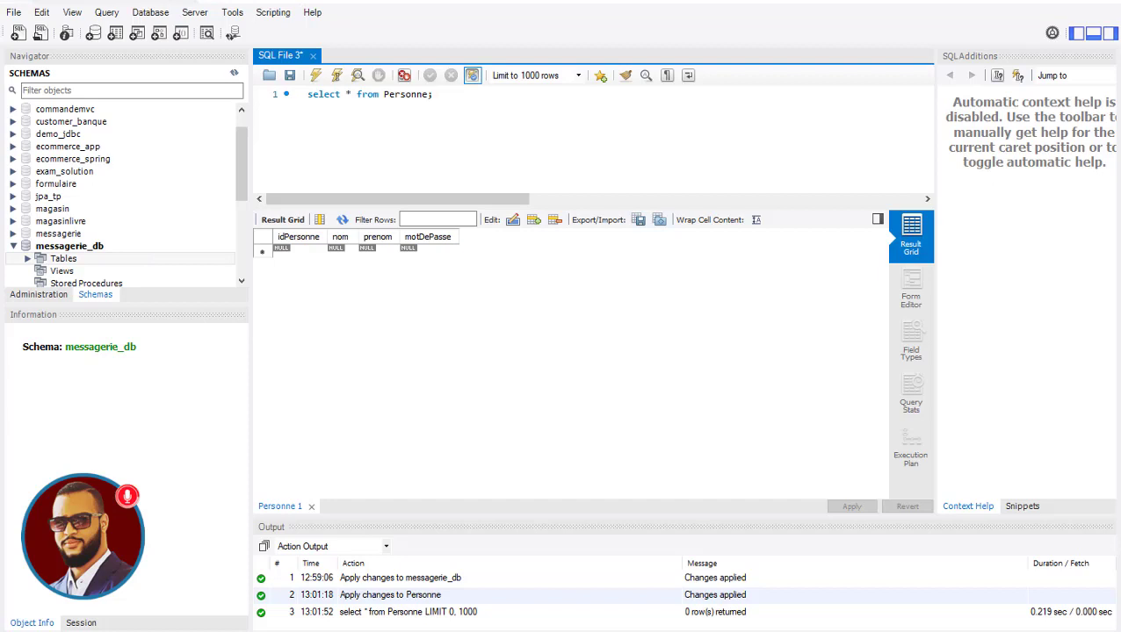
# Create a new table named message in the messagerie_db schema
pyautogui.rightClick(93, 261)
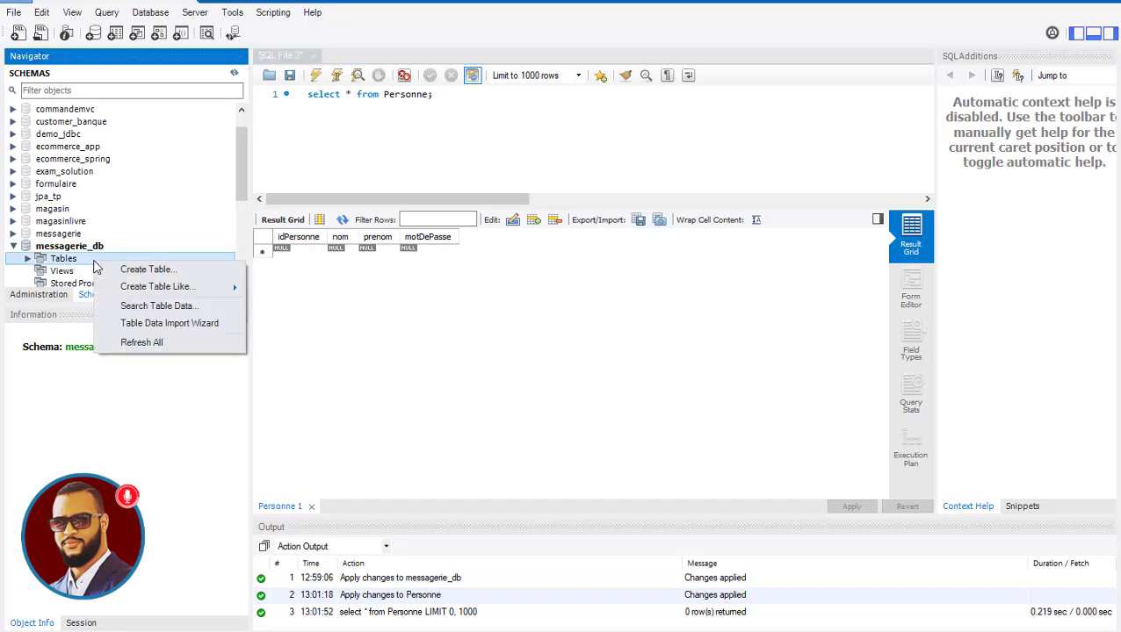
pyautogui.click(138, 270)
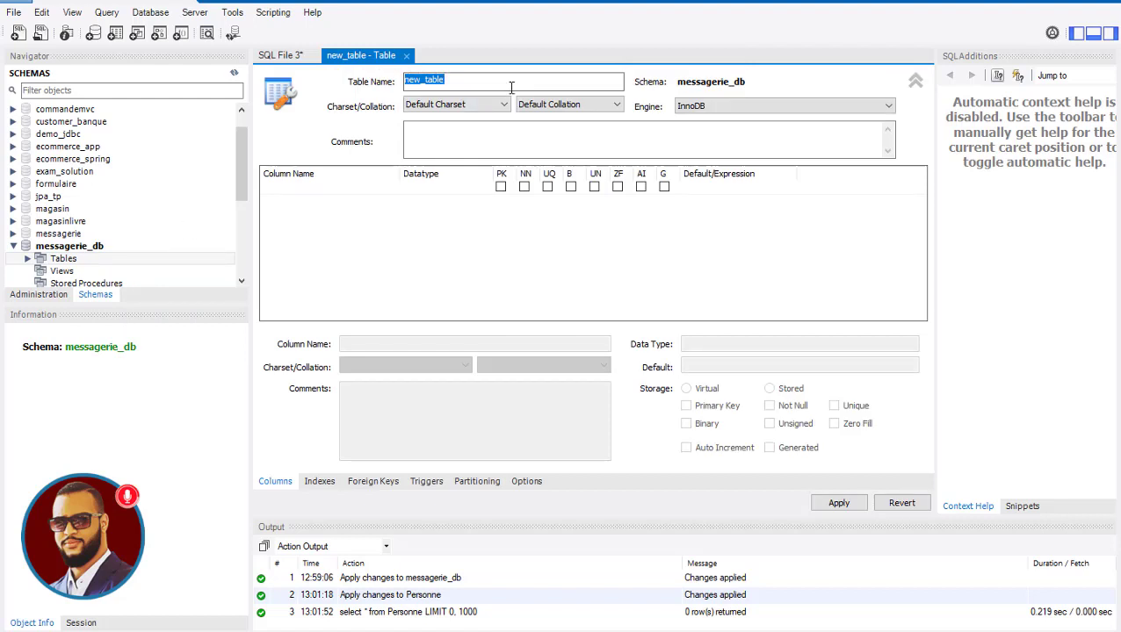
pyautogui.write('M')
pyautogui.click(412, 81)
pyautogui.press('BackSpace')
pyautogui.write('m')
# Add an INT column idMessage to the message table as an auto-incrementing, not-null primary key
pyautogui.click(296, 195)
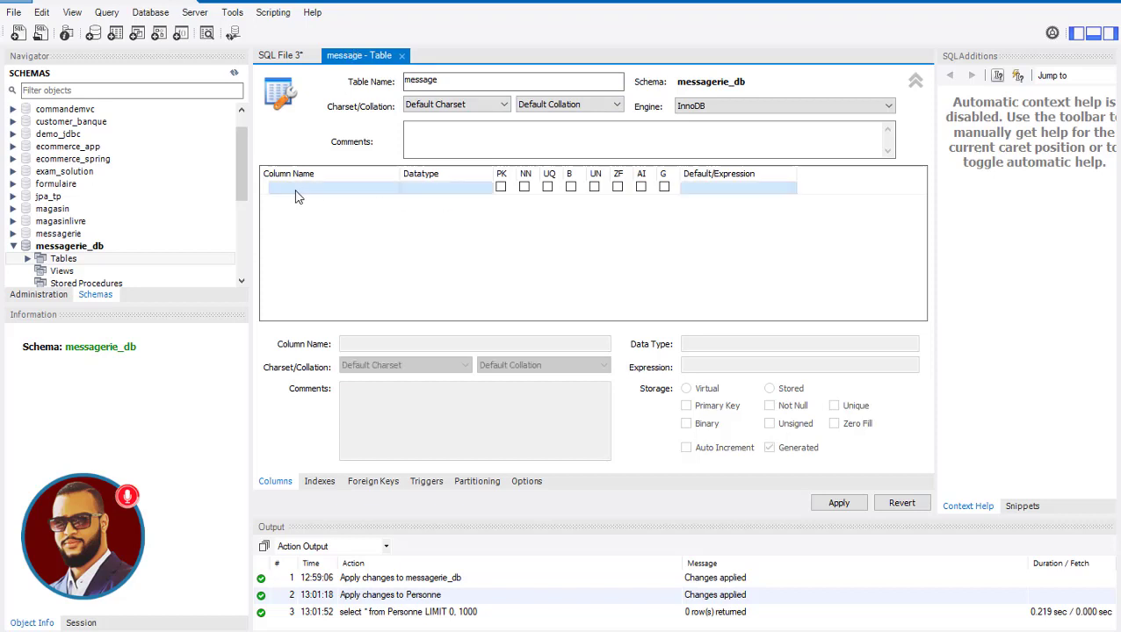
pyautogui.click(296, 195)
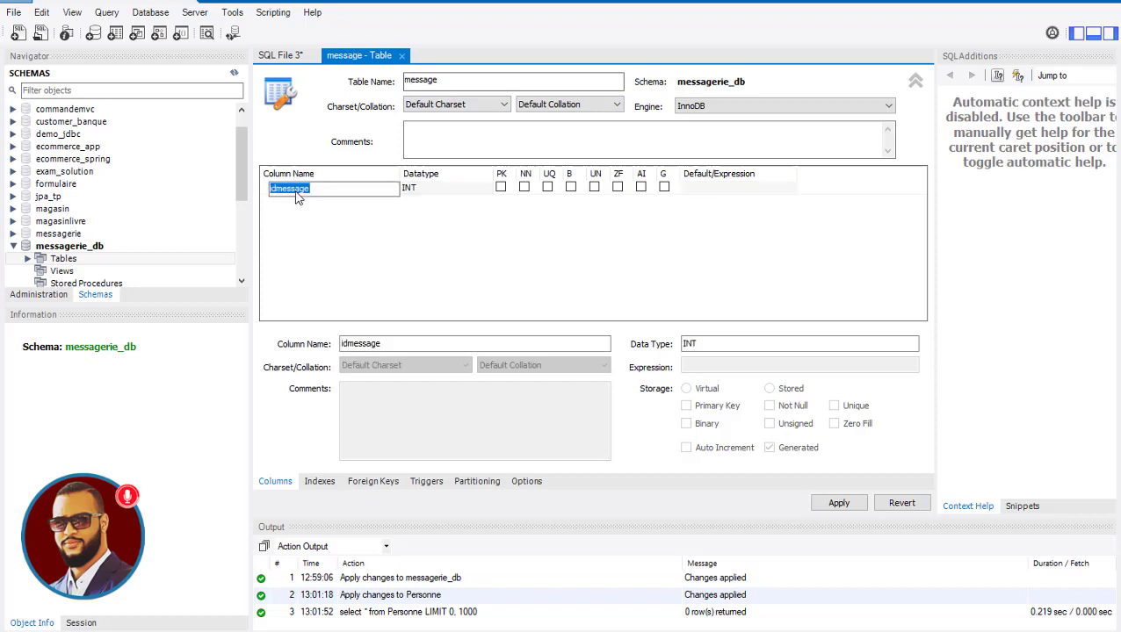
pyautogui.click(281, 190)
pyautogui.press('BackSpace')
pyautogui.write('M')
pyautogui.click(500, 188)
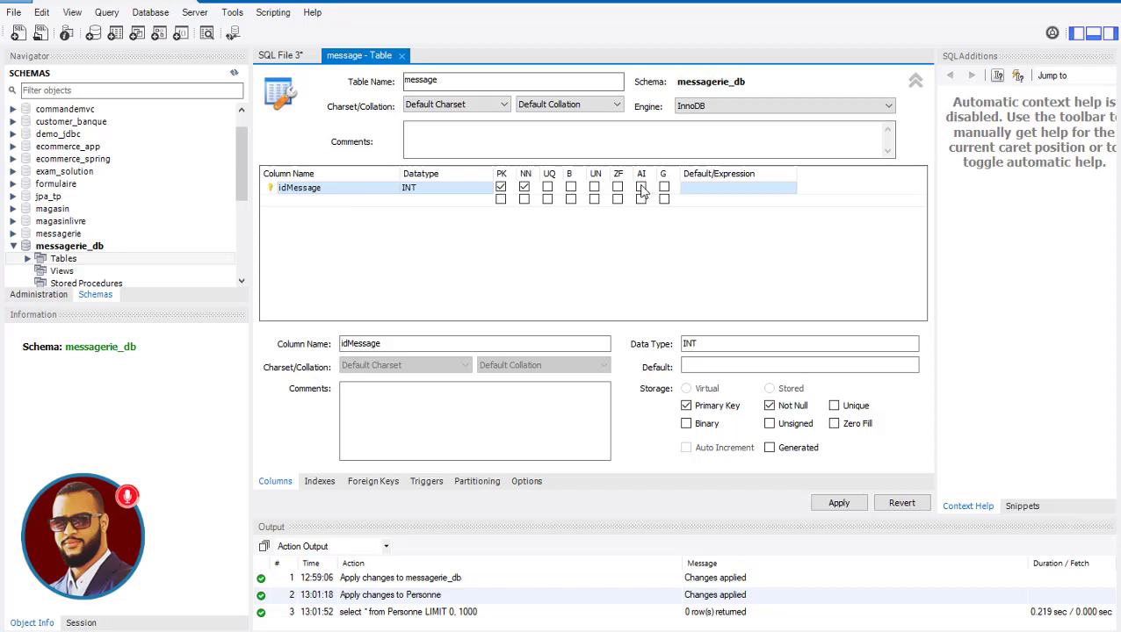
pyautogui.click(641, 188)
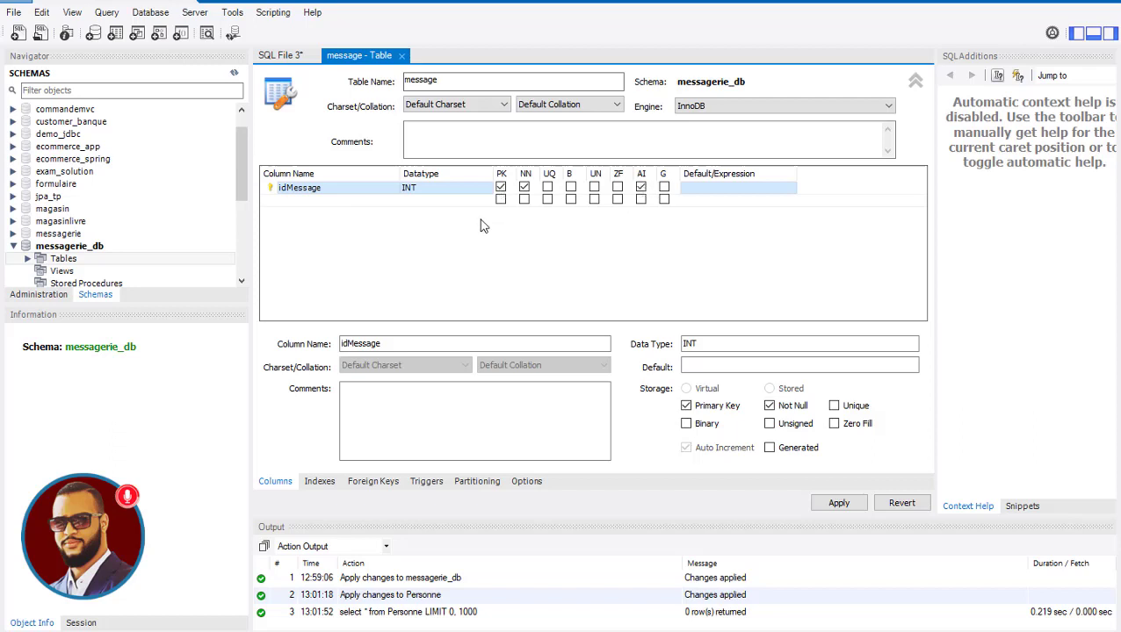
# Add an INT column idPersonne to the message table and make it not null
pyautogui.doubleClick(311, 205)
pyautogui.write('idPersonne')
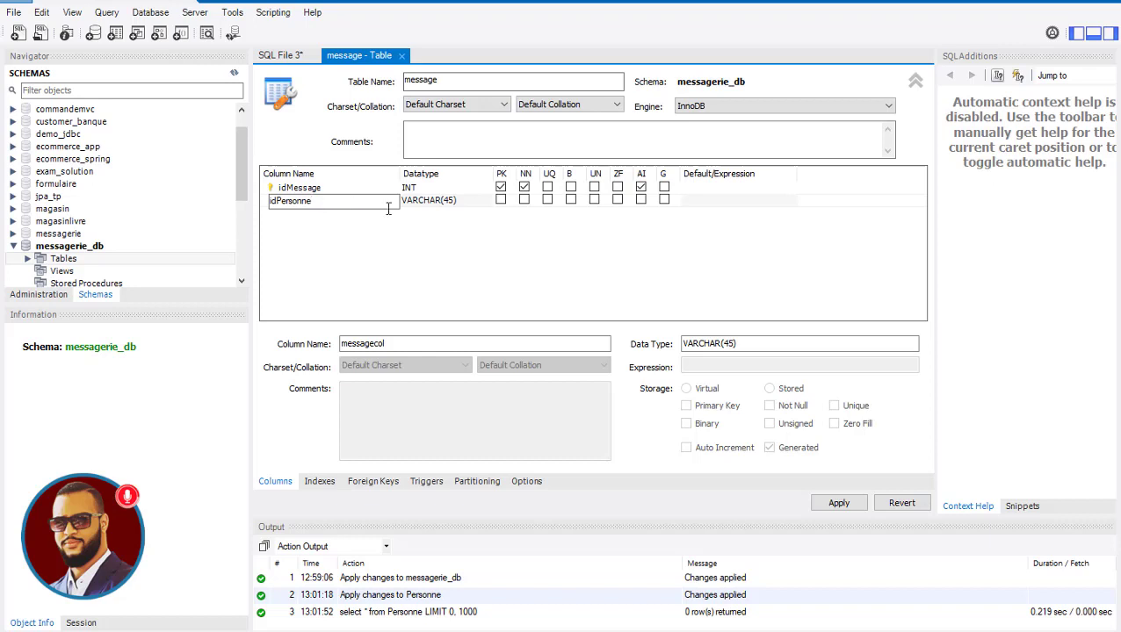
pyautogui.click(452, 201)
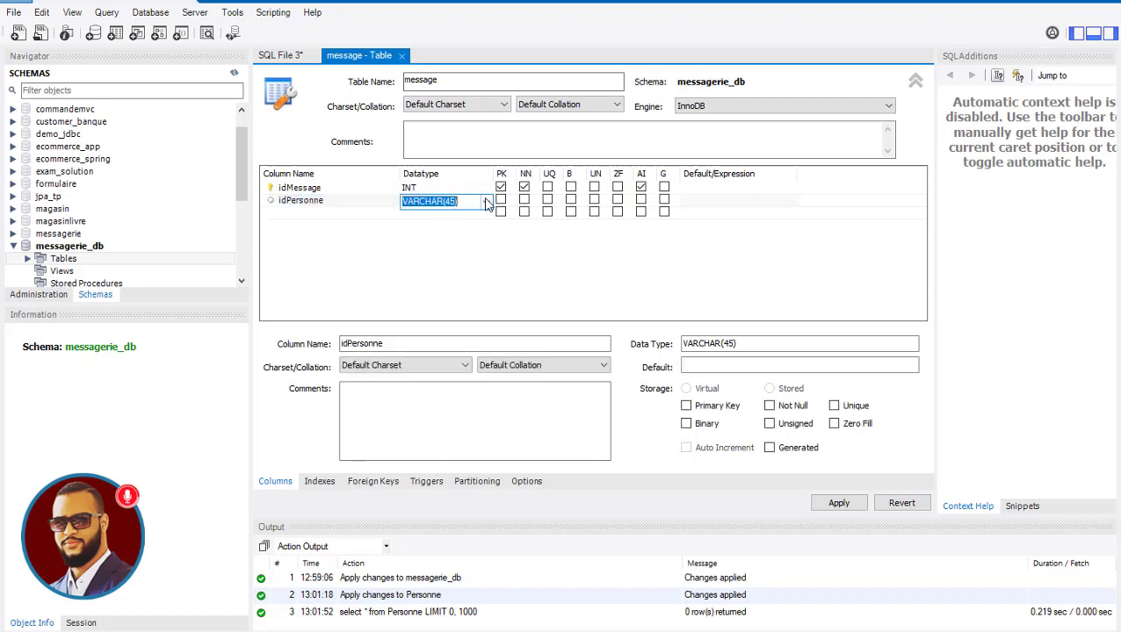
pyautogui.click(484, 202)
pyautogui.click(479, 216)
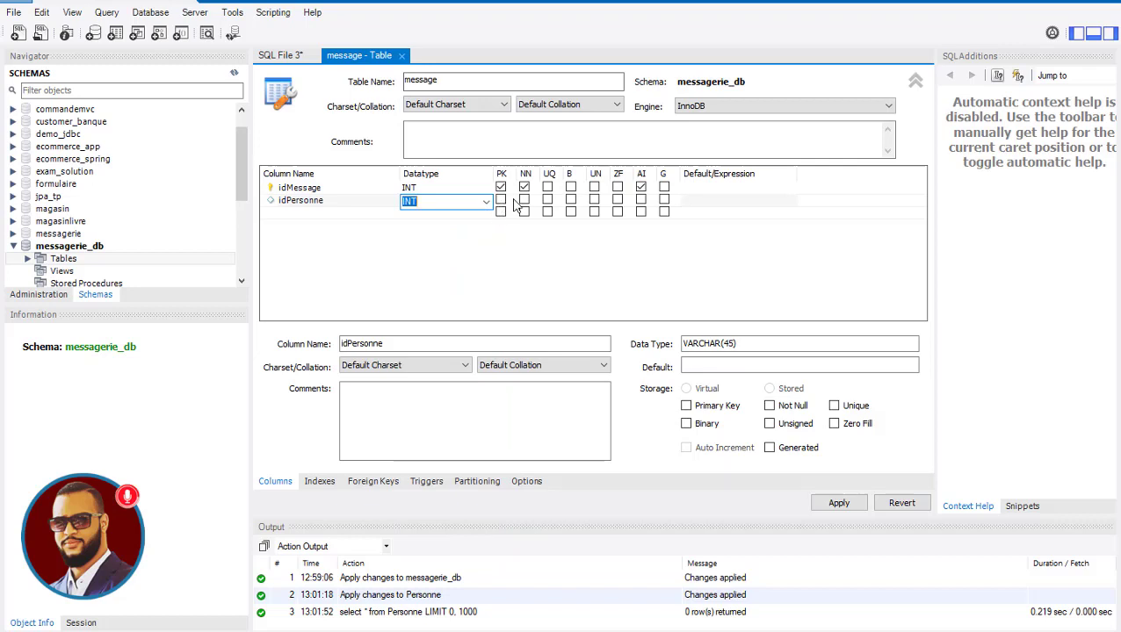
pyautogui.click(524, 201)
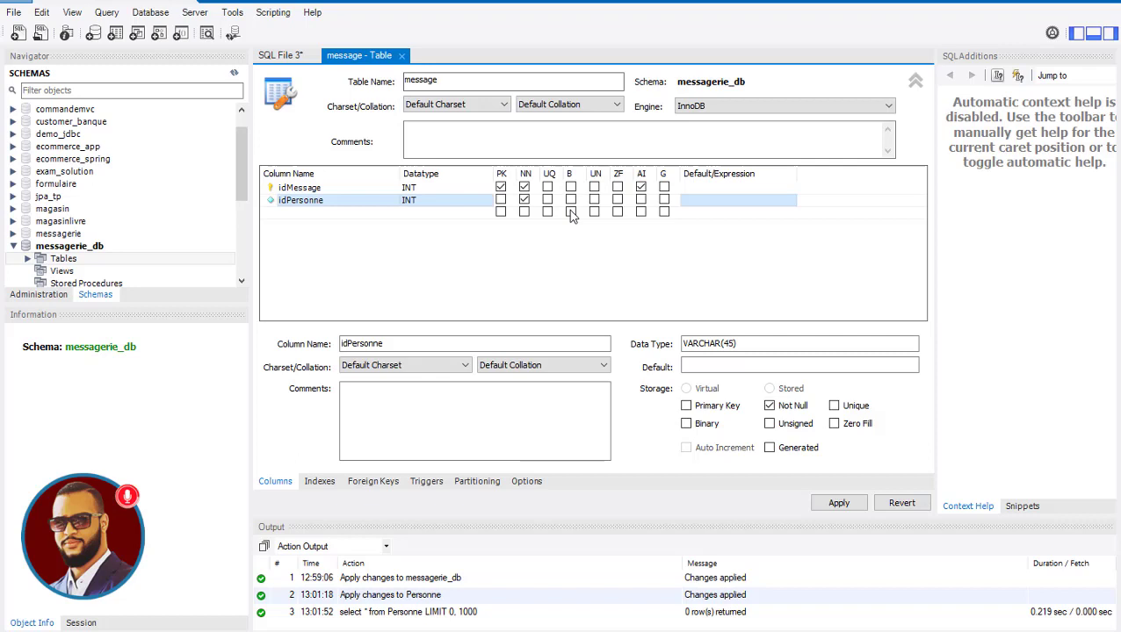
# Add the columns sujet and texte to the message table, both VARCHAR(45) and not null
pyautogui.doubleClick(299, 216)
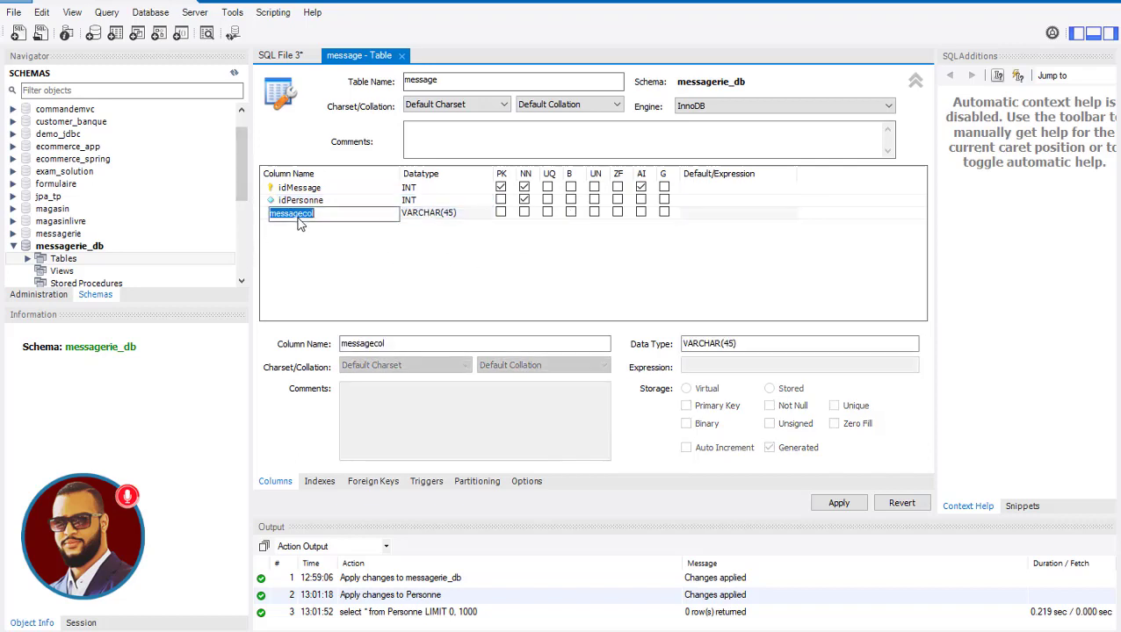
pyautogui.write('sujet')
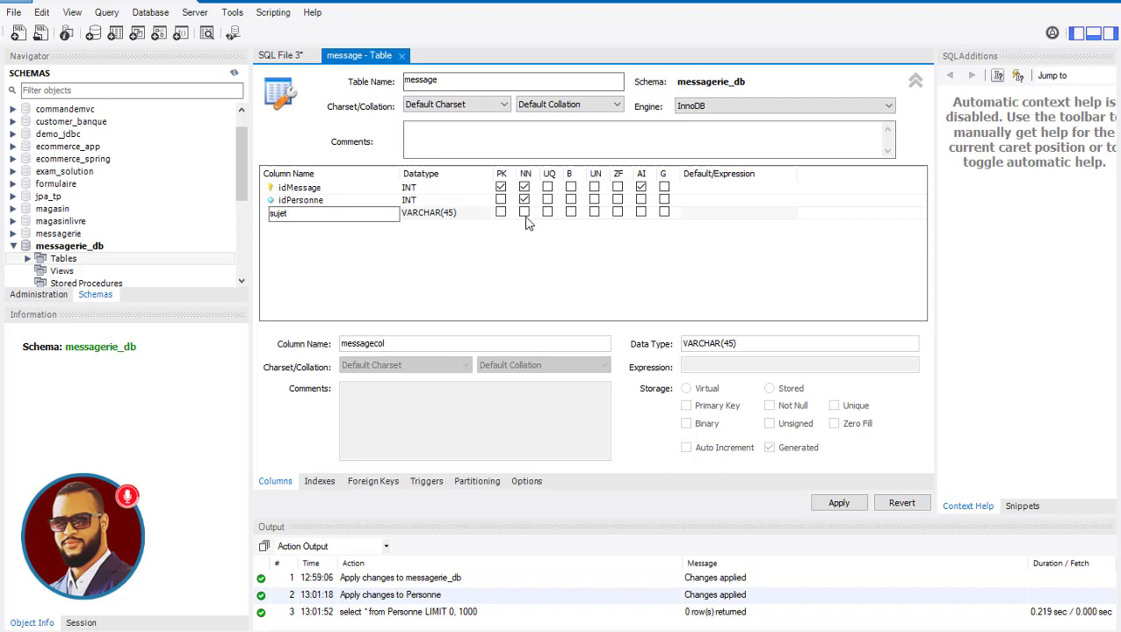
pyautogui.click(524, 214)
pyautogui.click(525, 215)
pyautogui.click(328, 228)
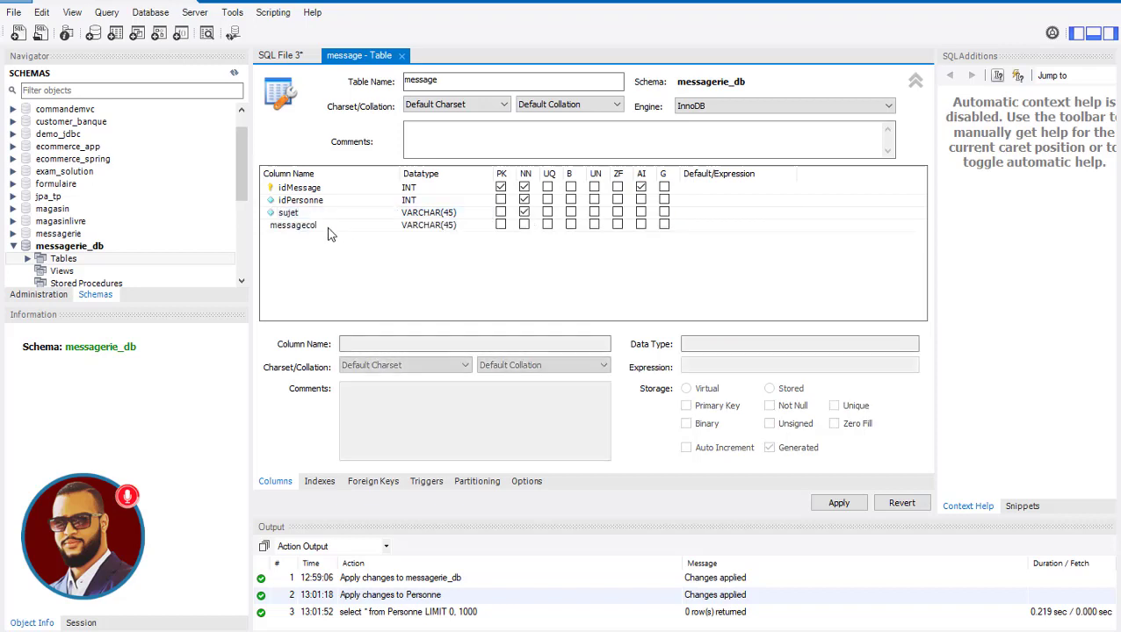
pyautogui.click(329, 230)
pyautogui.write('texte')
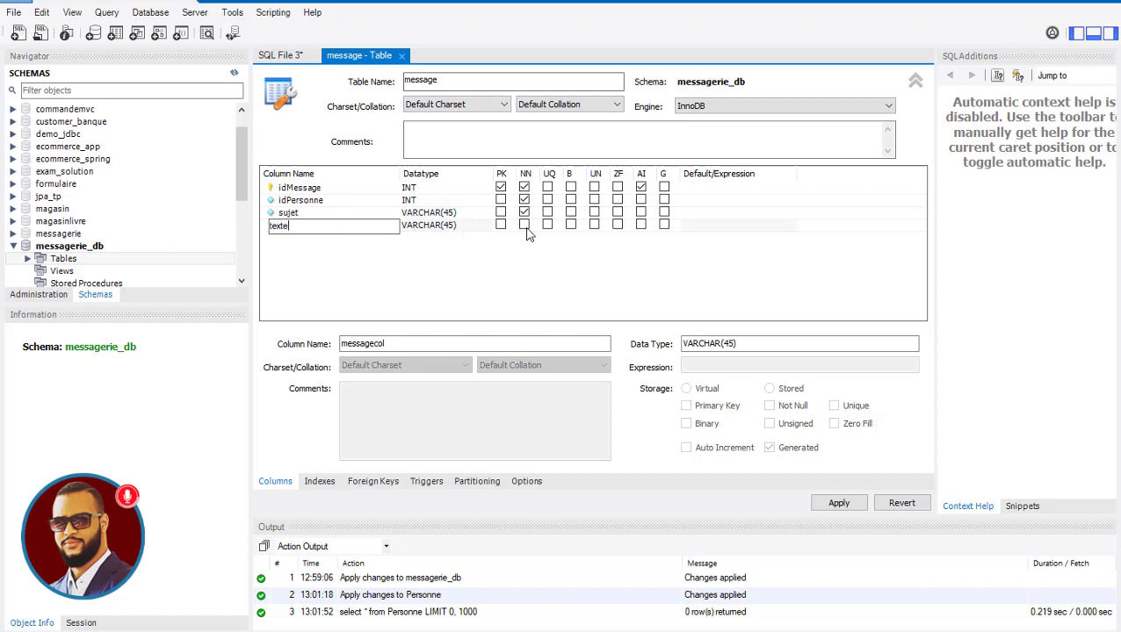
pyautogui.click(433, 244)
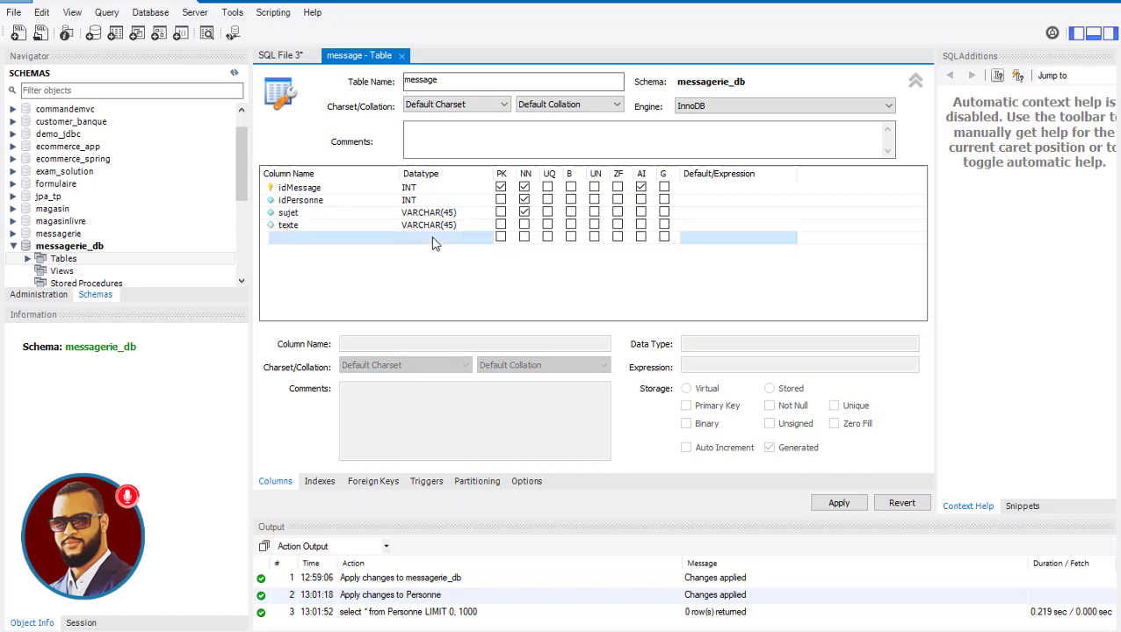
pyautogui.click(525, 226)
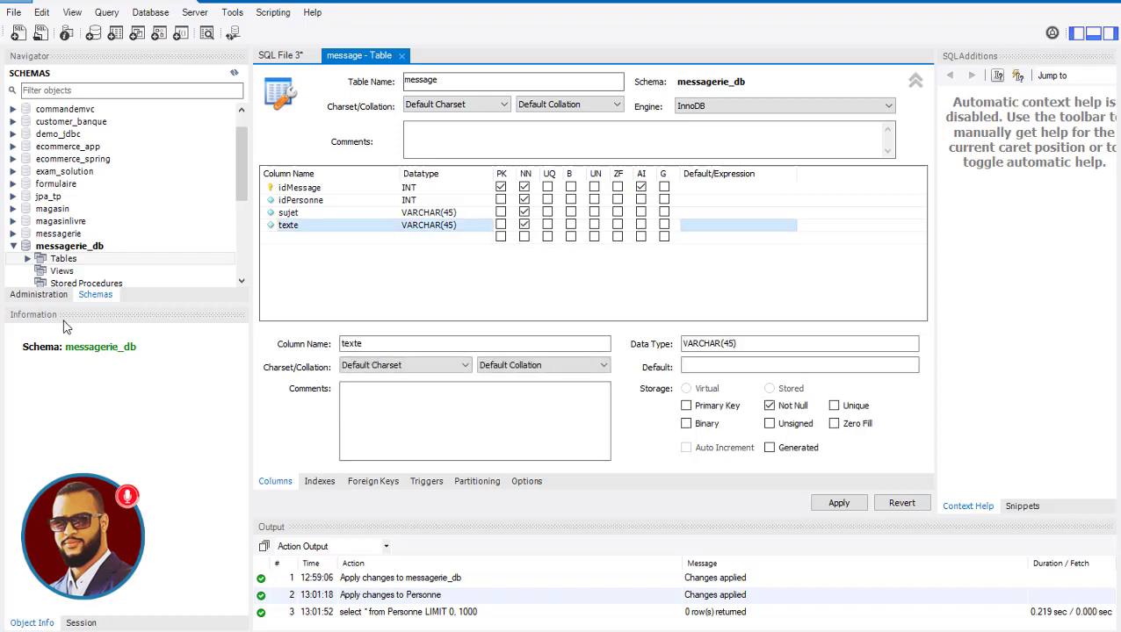
# Check the message table's indexes and its foreign key on idPersonne, and return to the column list
pyautogui.press('Up')
pyautogui.press('Up')
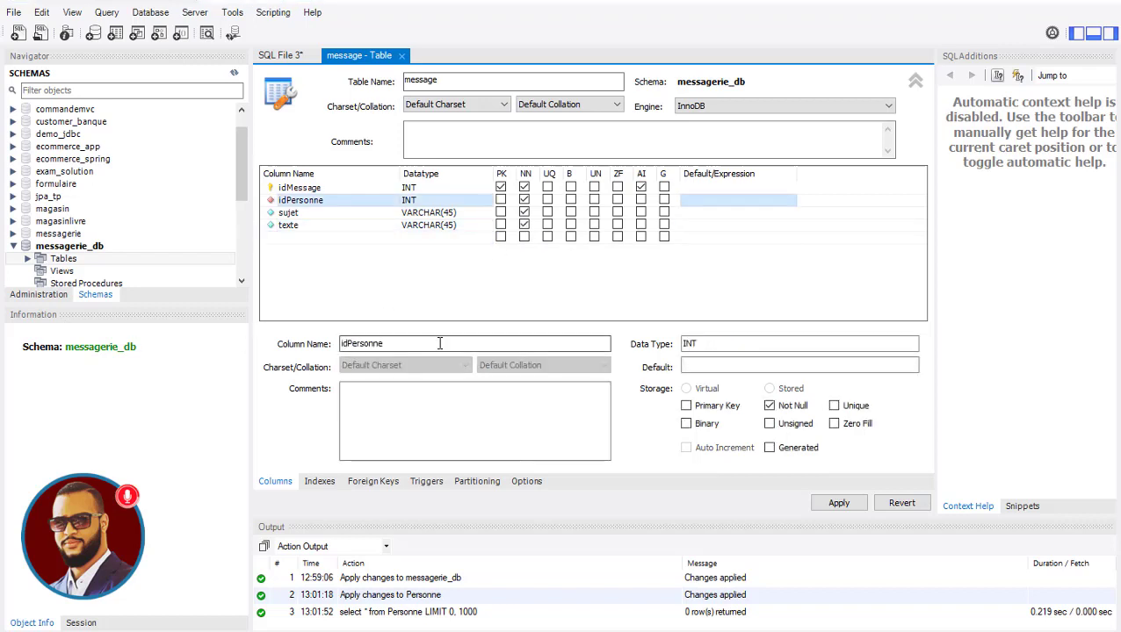
pyautogui.click(322, 481)
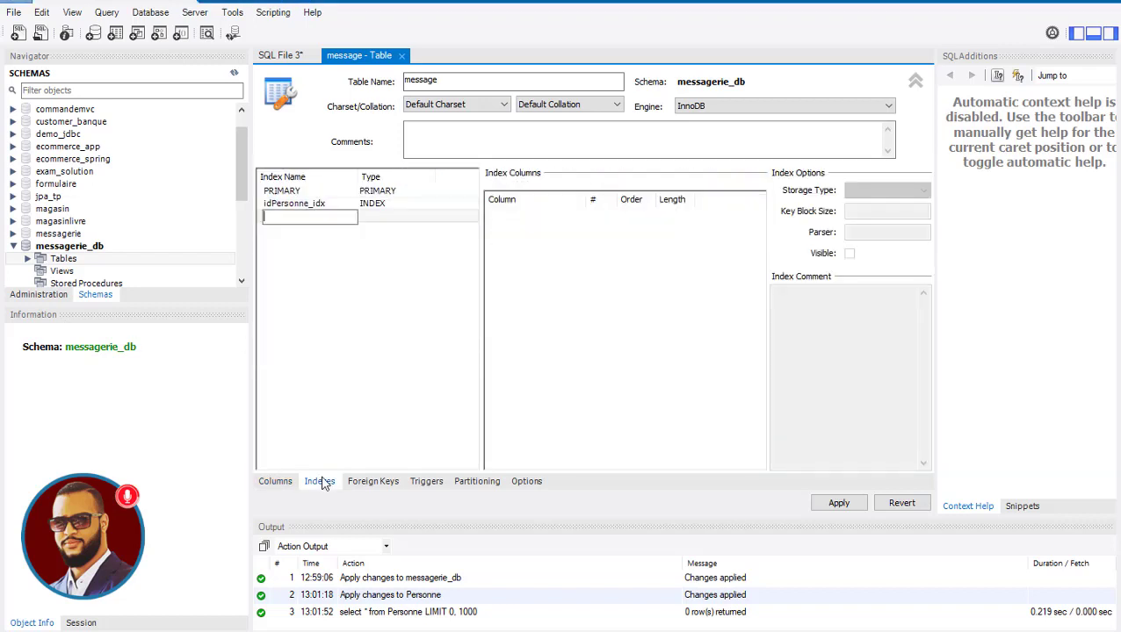
pyautogui.click(370, 484)
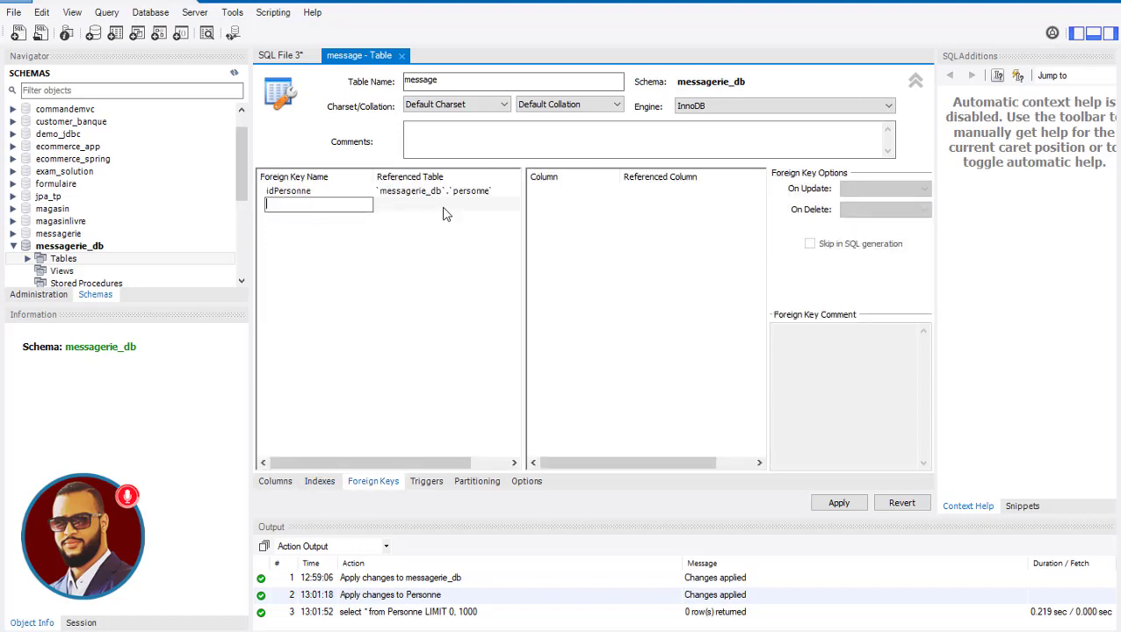
pyautogui.click(282, 483)
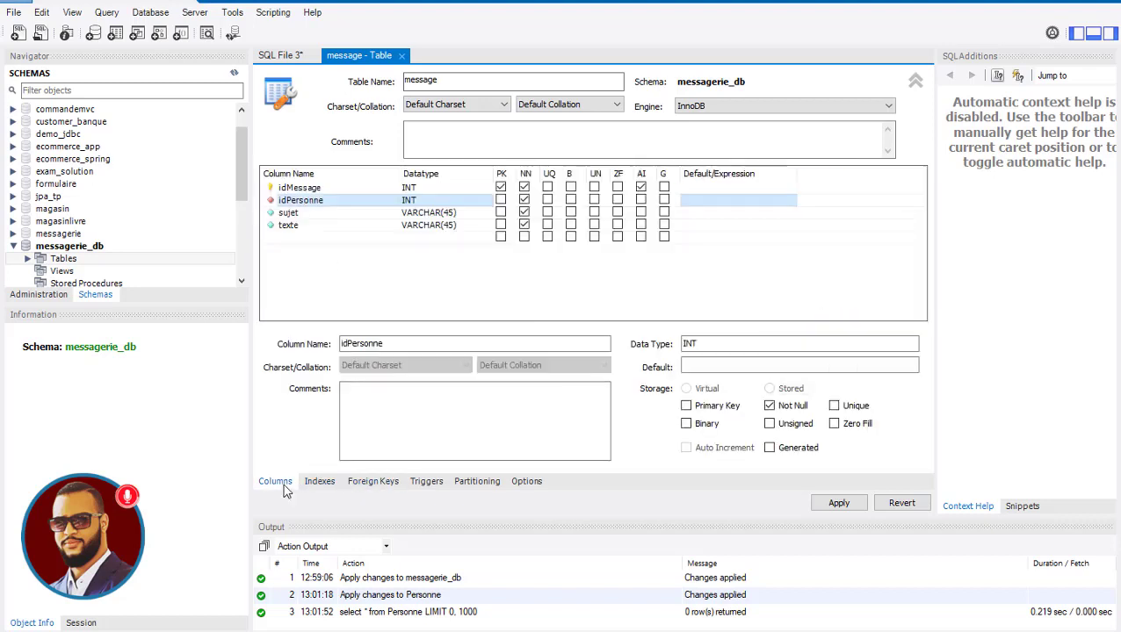
# Review the generated CREATE TABLE script for the message table and try to apply it to the database
pyautogui.click(837, 504)
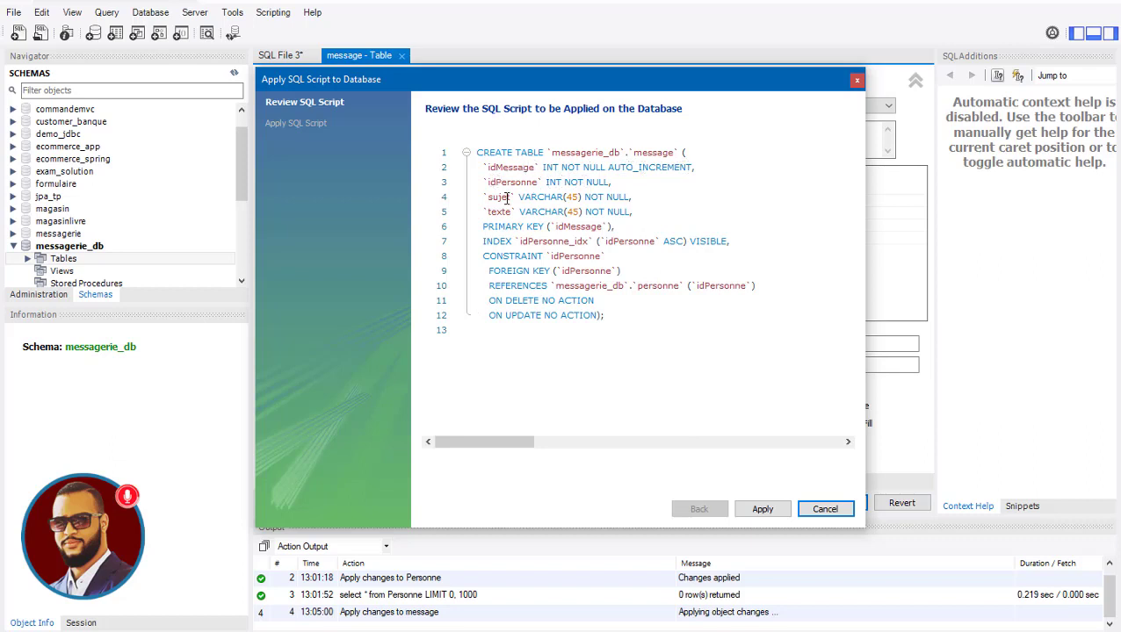
pyautogui.moveTo(480, 226); pyautogui.dragTo(624, 228)
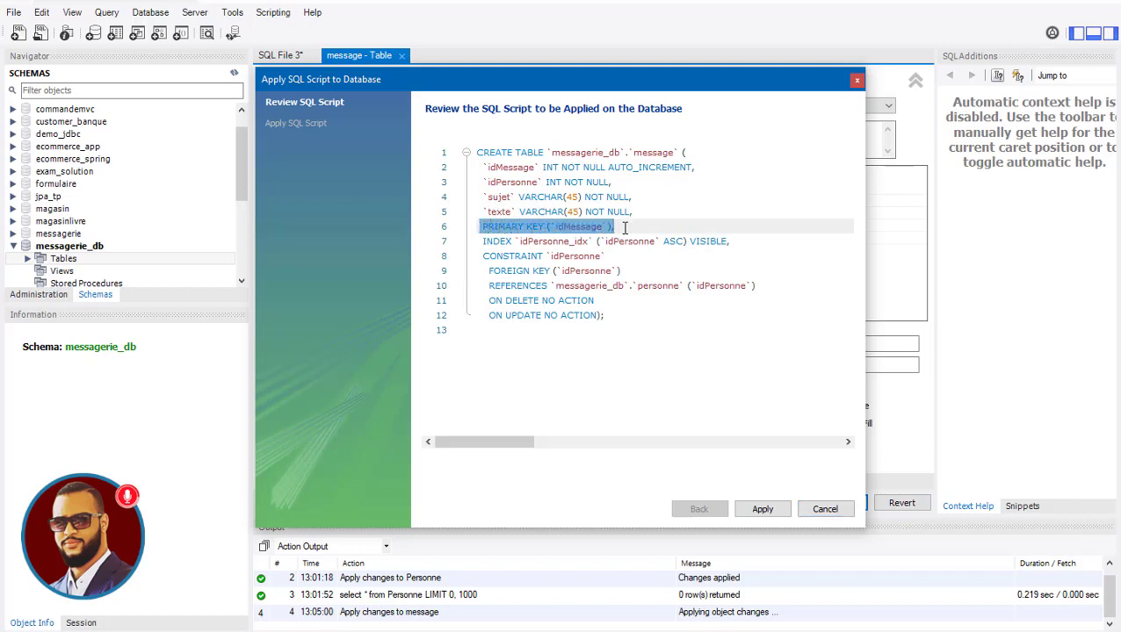
pyautogui.click(562, 234)
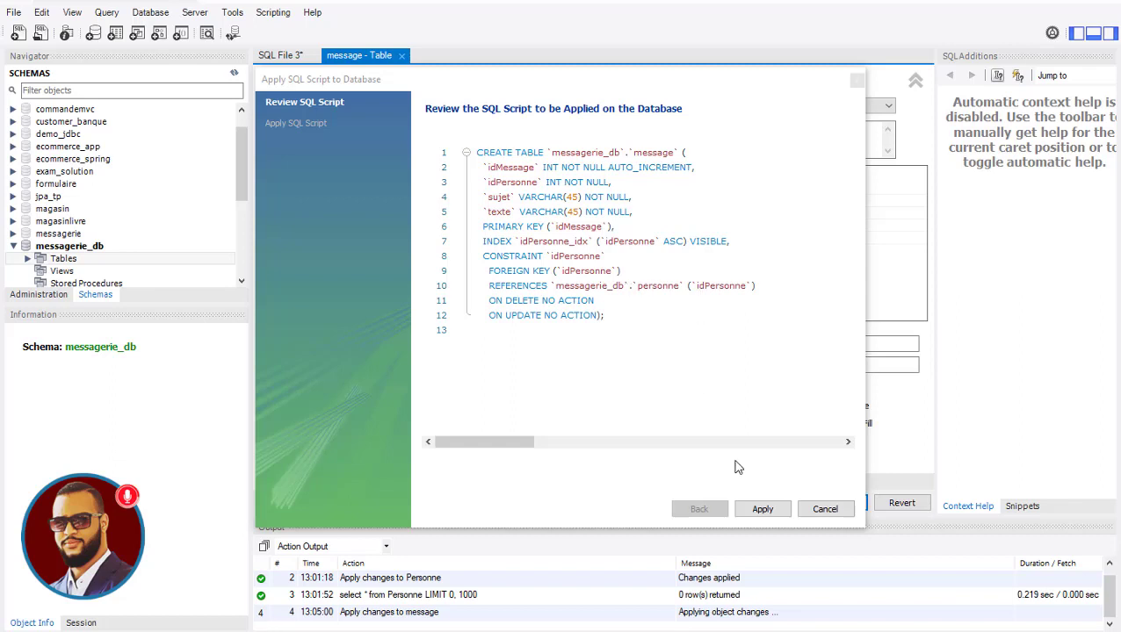
pyautogui.click(759, 510)
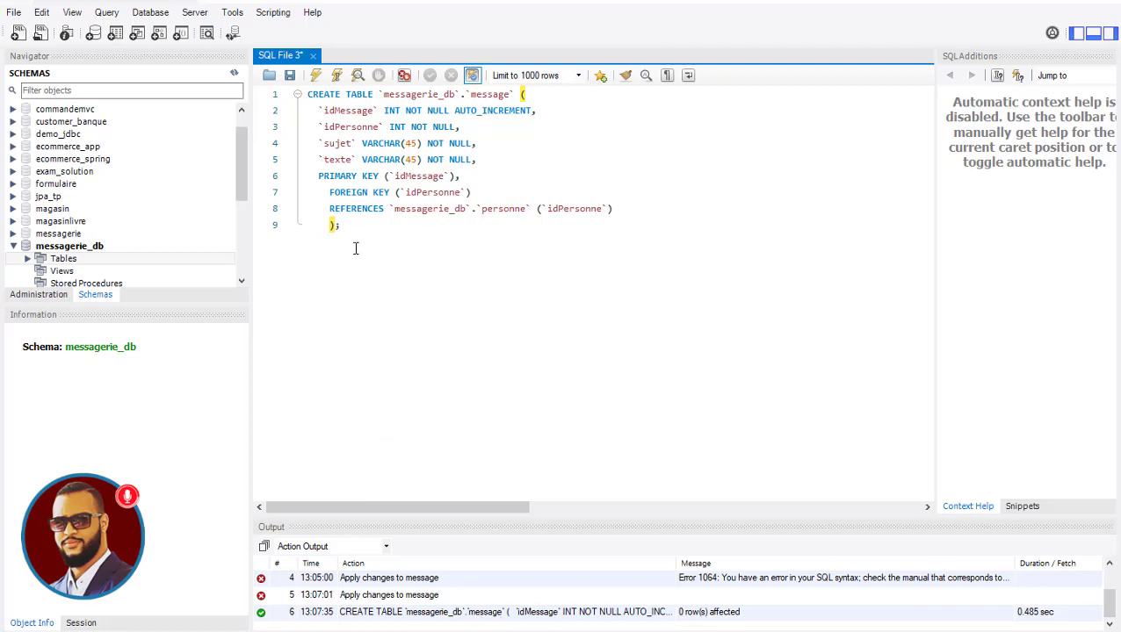
# Replace the CREATE TABLE script in the SQL file with "select * from message;" and run the query
pyautogui.moveTo(356, 248); pyautogui.dragTo(306, 99)
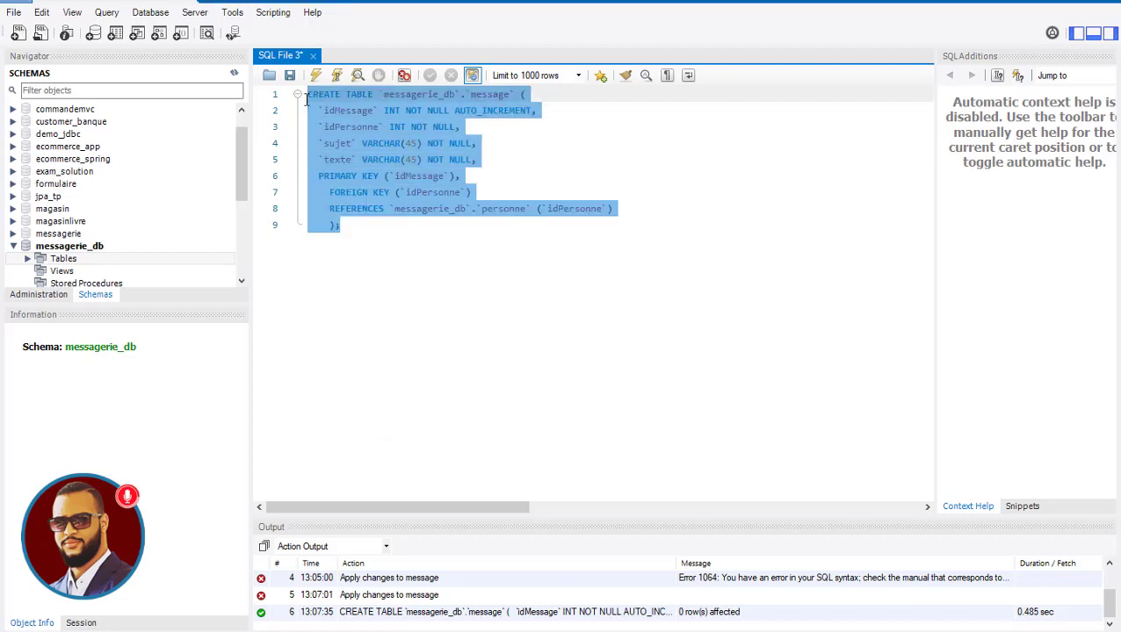
pyautogui.press('BackSpace')
pyautogui.write('selec')
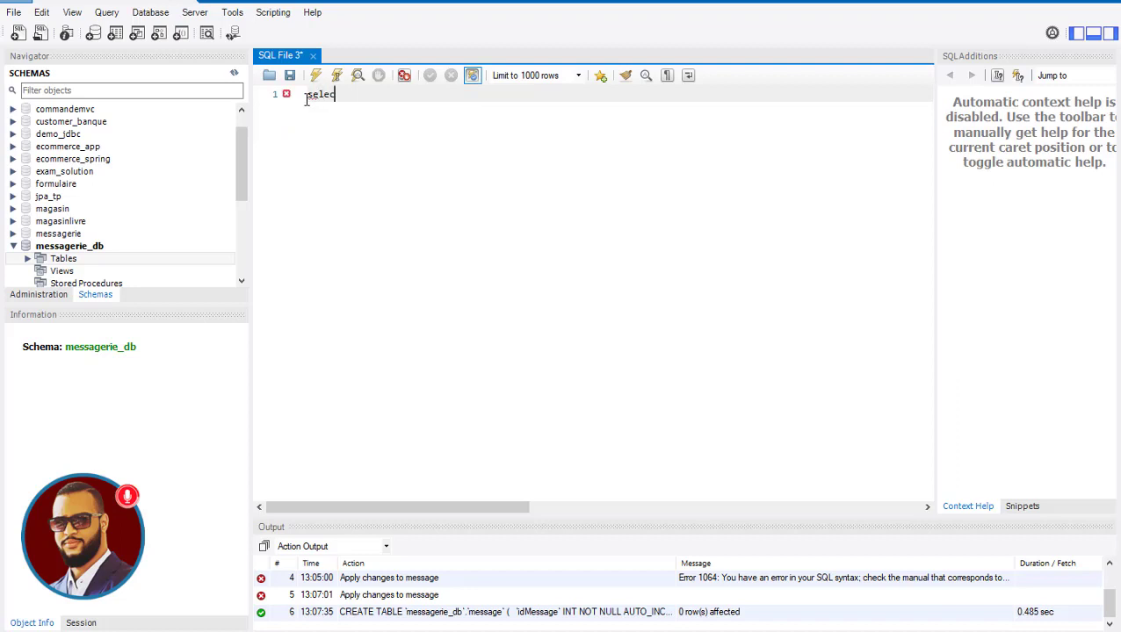
pyautogui.write('t *')
pyautogui.press('BackSpace')
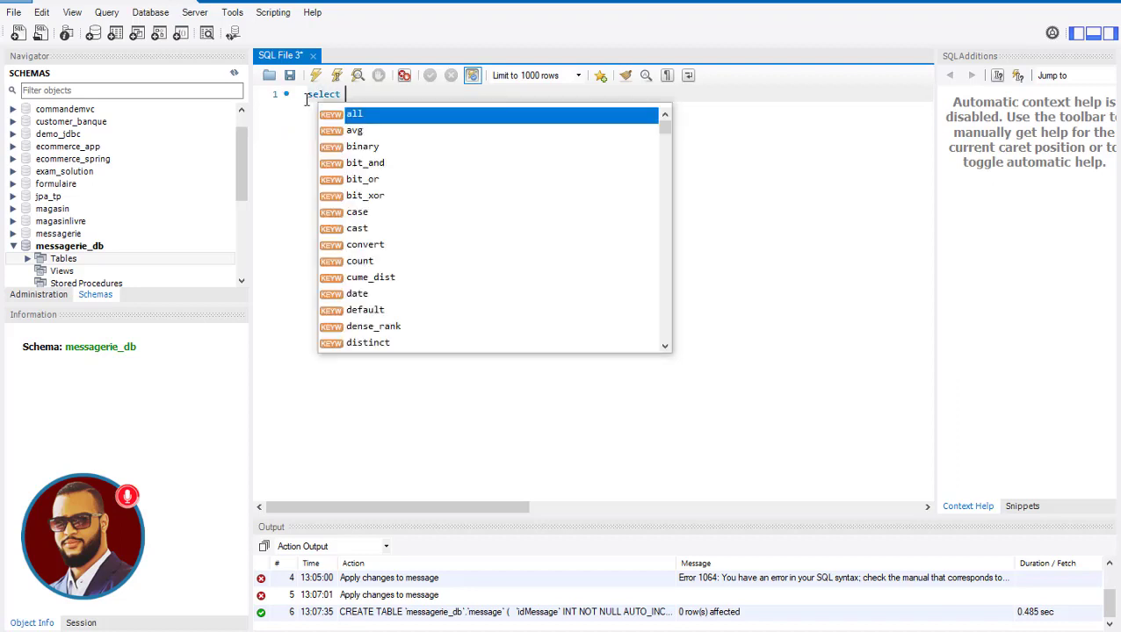
pyautogui.write('* from')
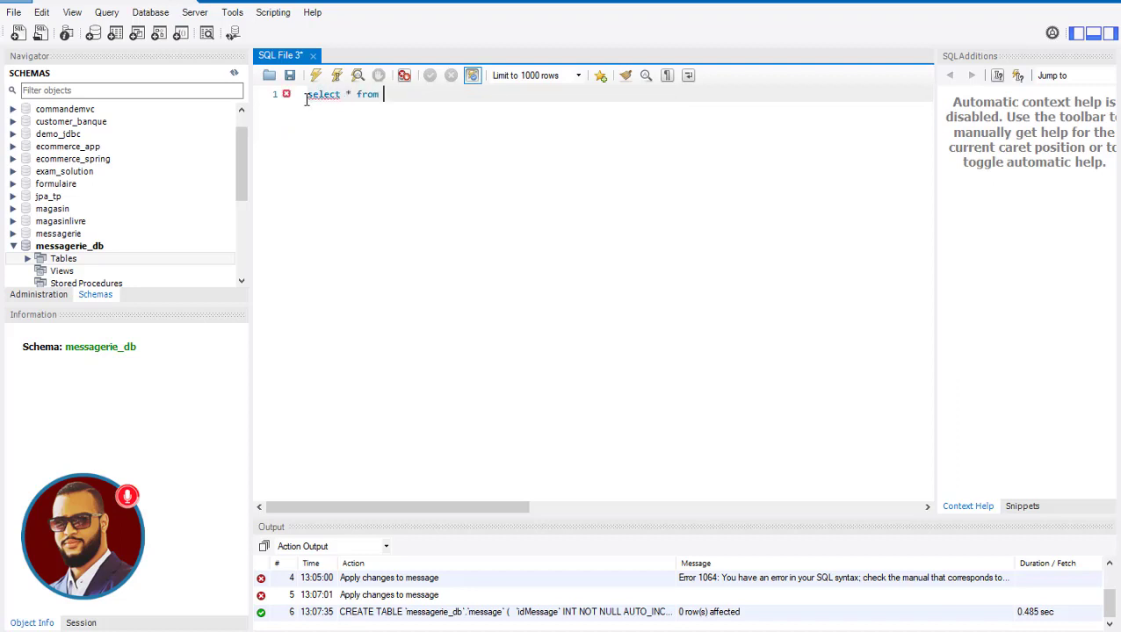
pyautogui.write(' m')
pyautogui.write('agasin')
pyautogui.press('BackSpace')
pyautogui.press('BackSpace')
pyautogui.press('BackSpace')
pyautogui.press('BackSpace')
pyautogui.press('BackSpace')
pyautogui.press('BackSpace')
pyautogui.write('essage;')
pyautogui.click(316, 76)
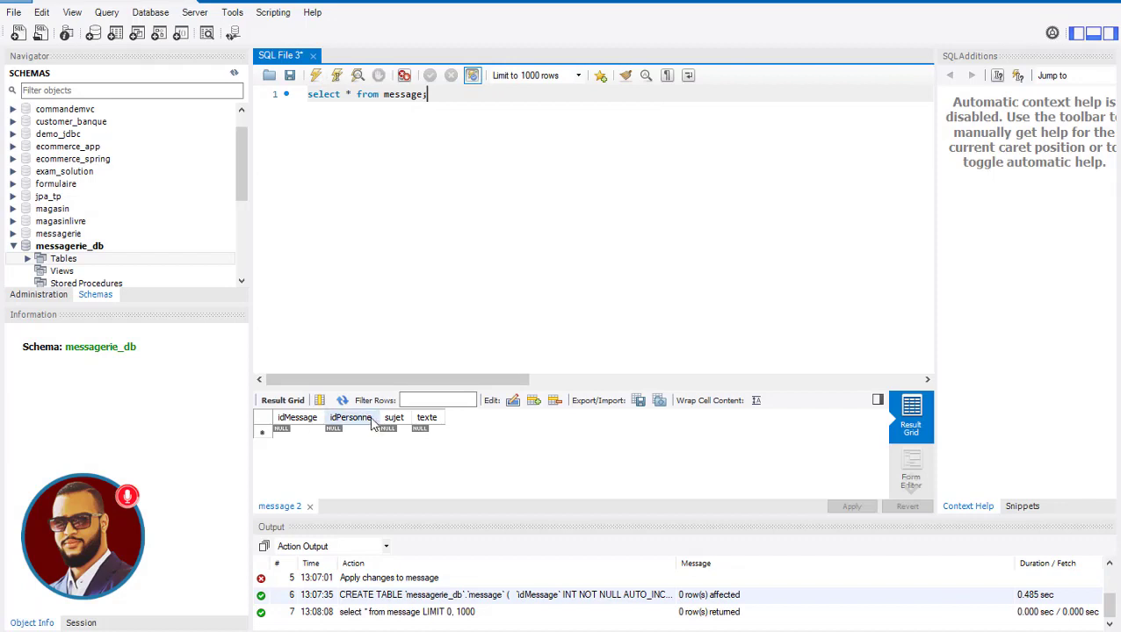
# Expand the tables of messagerie_db to check whether the message table is listed, and collapse them again
pyautogui.moveTo(244, 175); pyautogui.dragTo(244, 202)
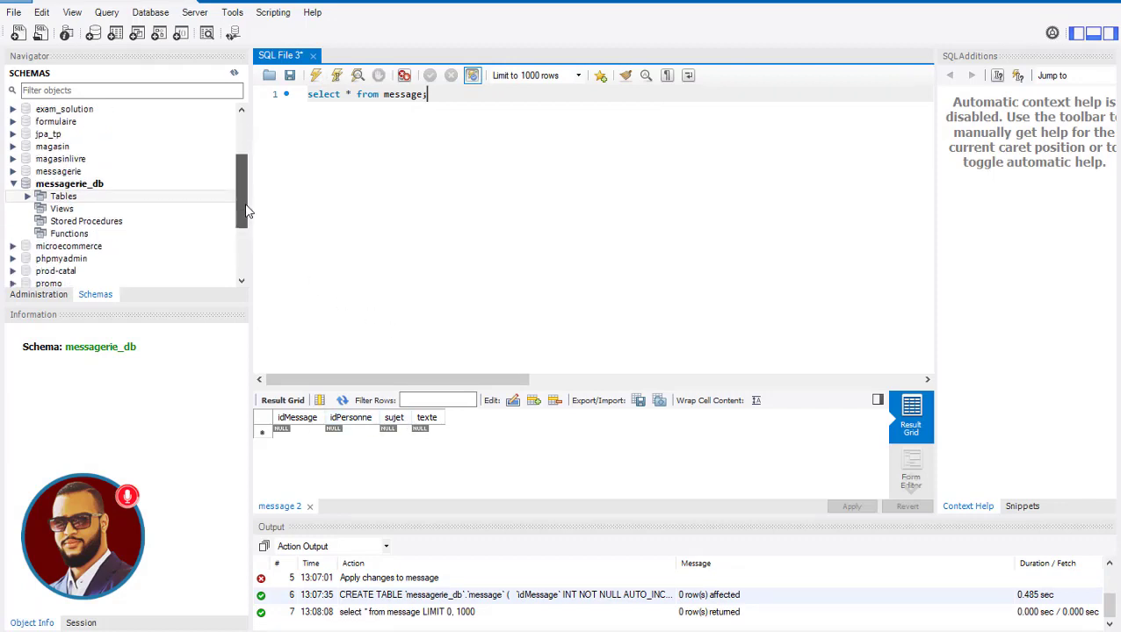
pyautogui.rightClick(141, 202)
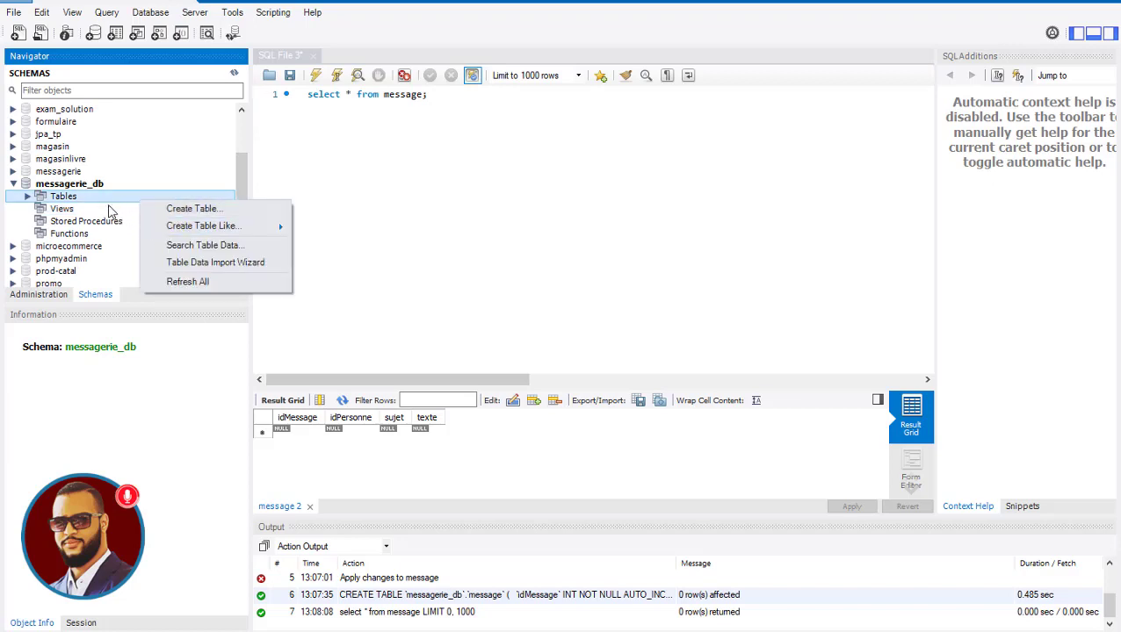
pyautogui.click(28, 199)
pyautogui.click(29, 199)
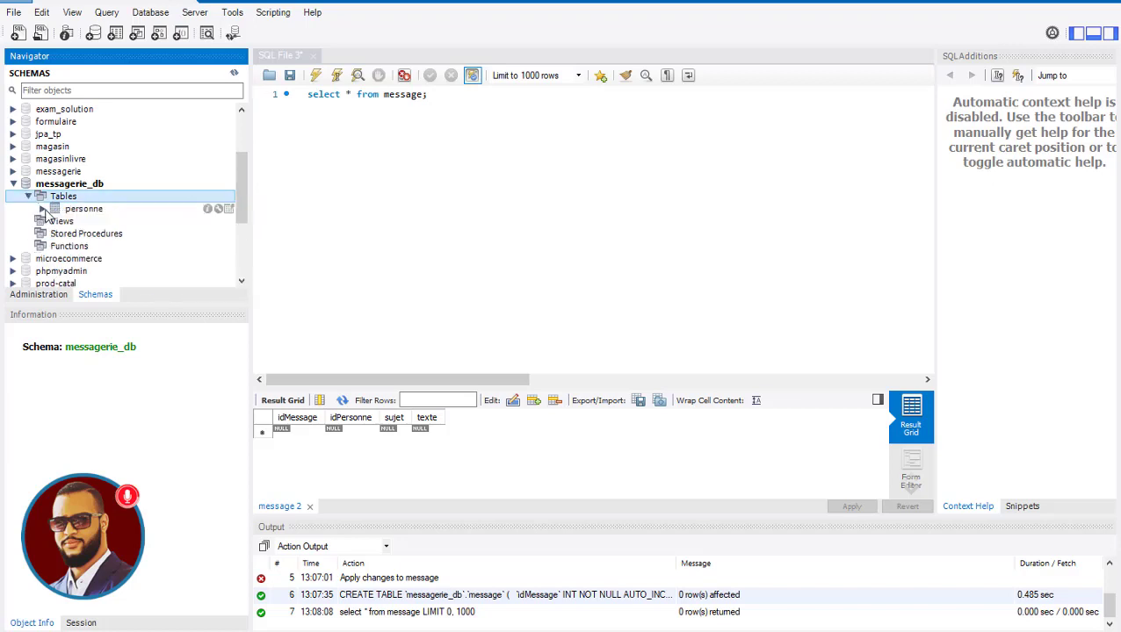
pyautogui.click(43, 210)
pyautogui.click(43, 210)
pyautogui.click(29, 199)
# Refresh the messagerie_db tables, expand them and view the column details of message and personne
pyautogui.rightClick(54, 197)
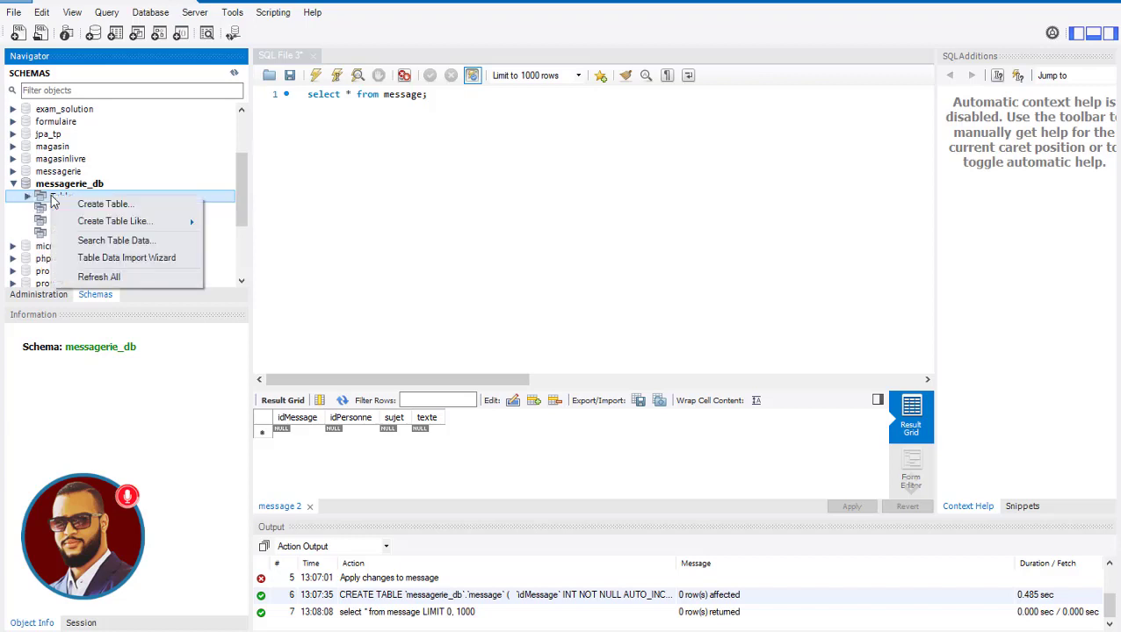
pyautogui.click(93, 278)
pyautogui.click(29, 196)
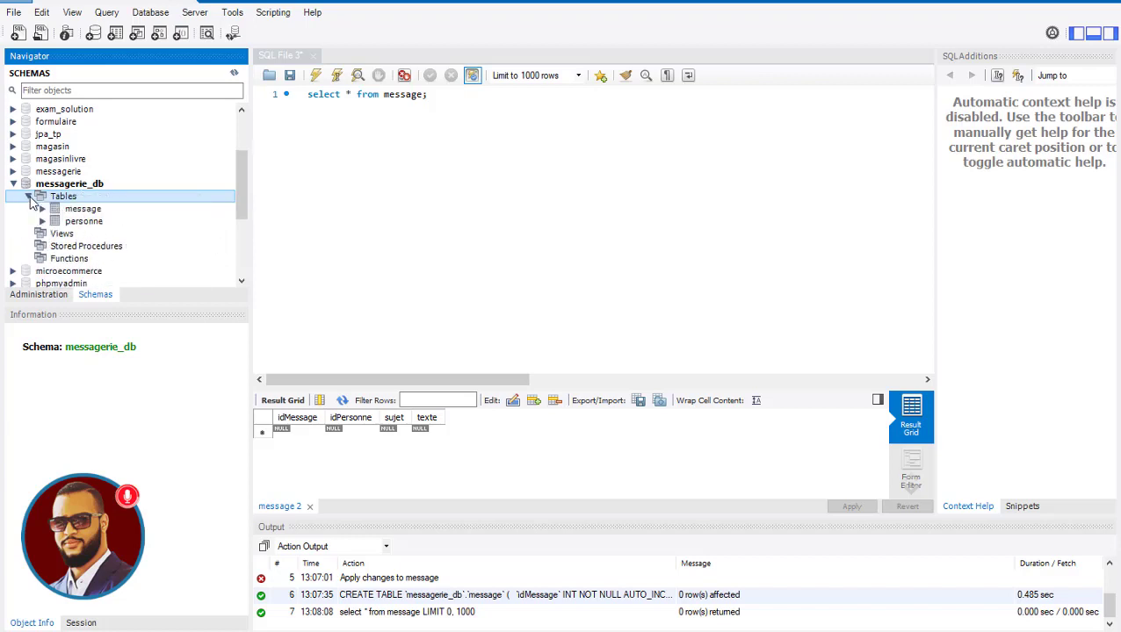
pyautogui.click(68, 211)
pyautogui.click(72, 222)
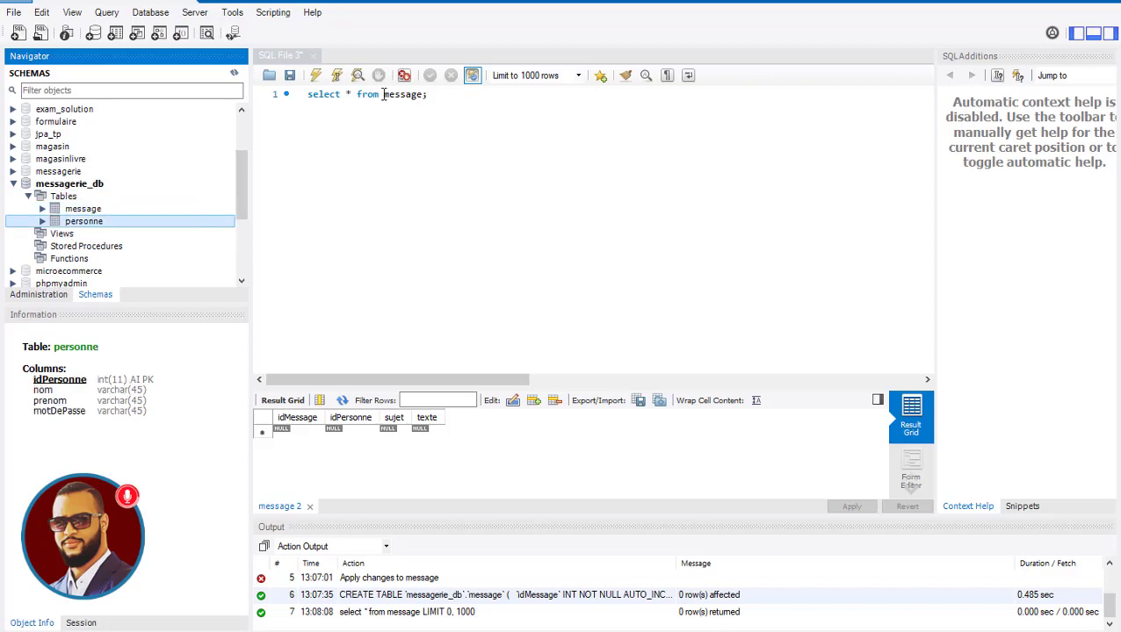
# Remove the semicolon after message in the select query
pyautogui.click(348, 94)
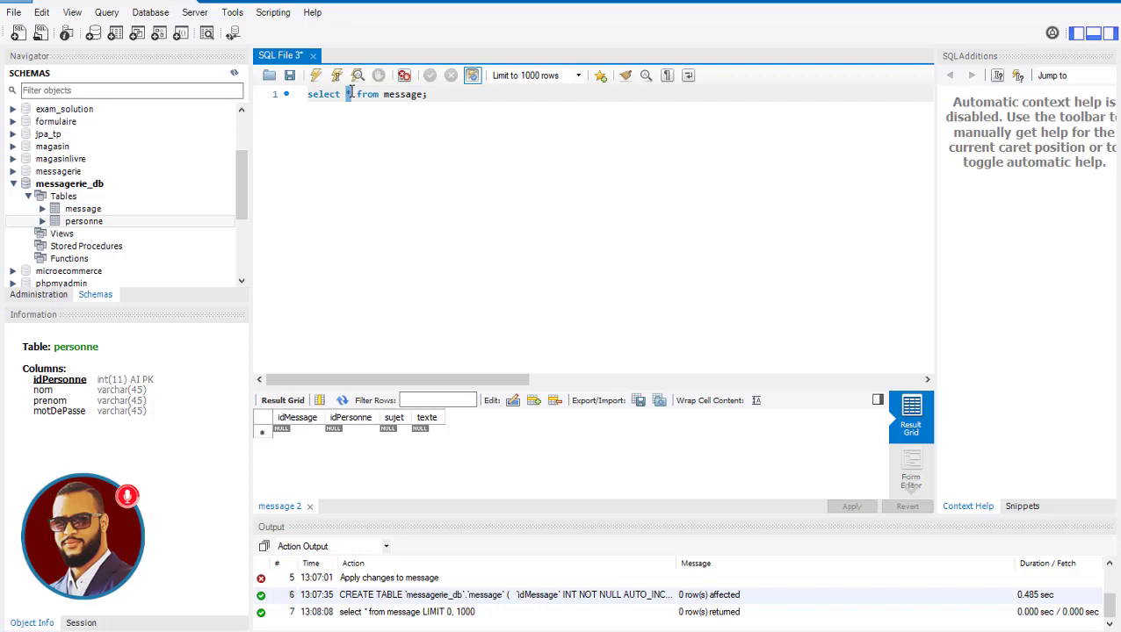
pyautogui.click(428, 95)
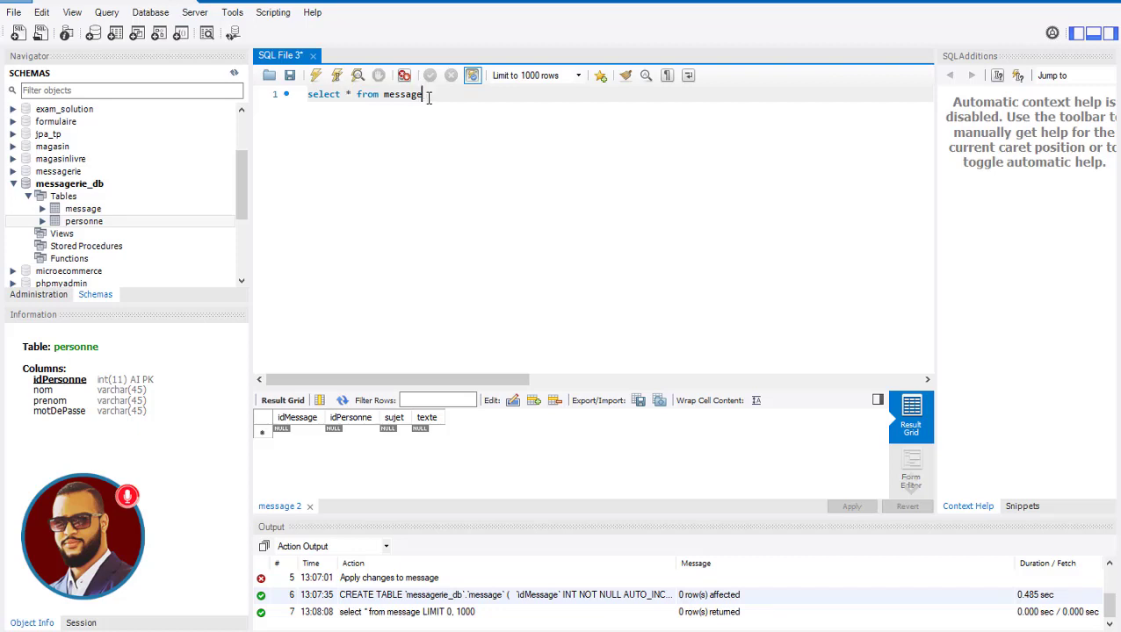